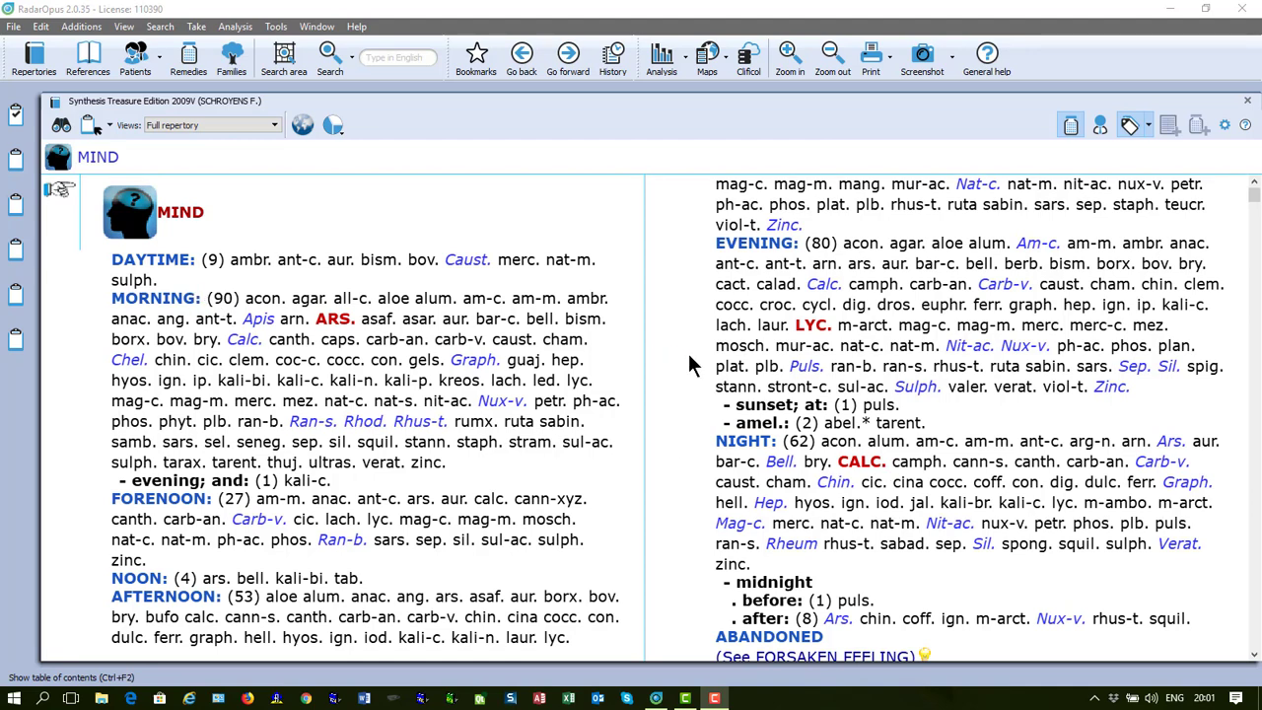
- Open the MIND - EVENING - amel. rubric, which lists abel. and tarent
{"action": "left_click", "coordinate": [746, 431]}
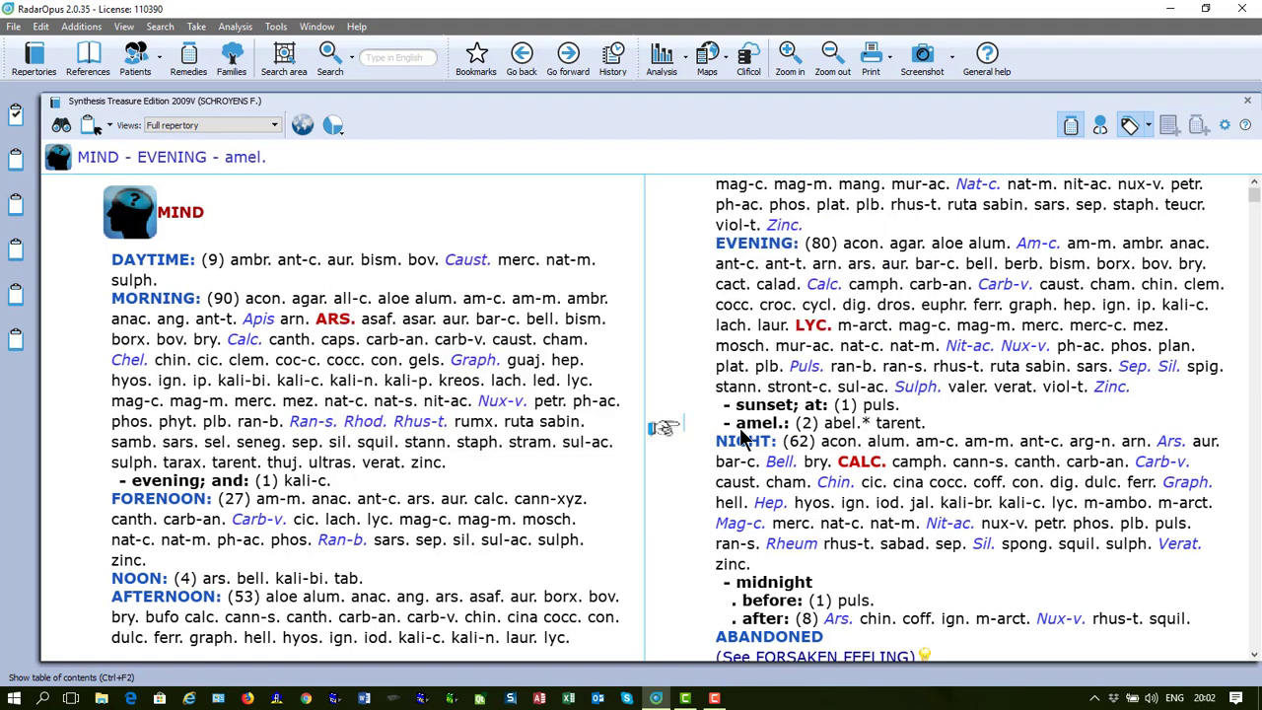
- Paste the MIND - EVENING - amel. rubric name into a blank Word document
{"action": "left_click", "coordinate": [363, 698]}
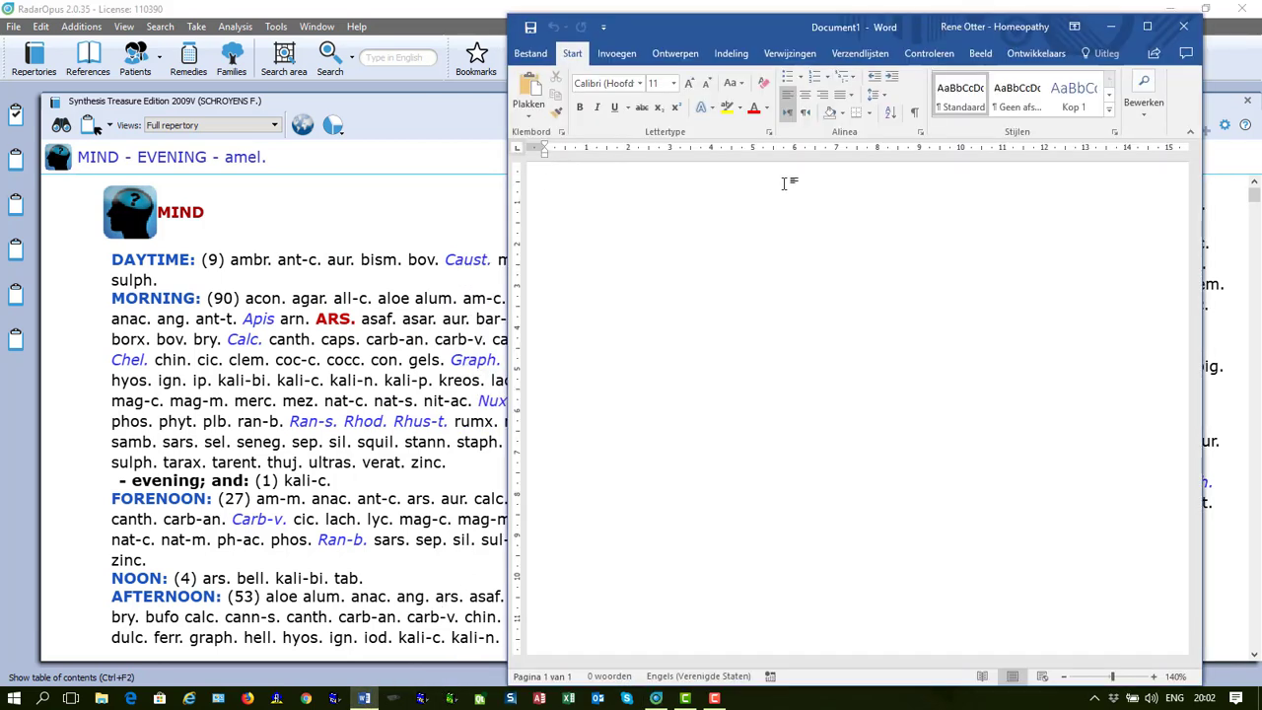
{"action": "key", "text": "ctrl+v"}
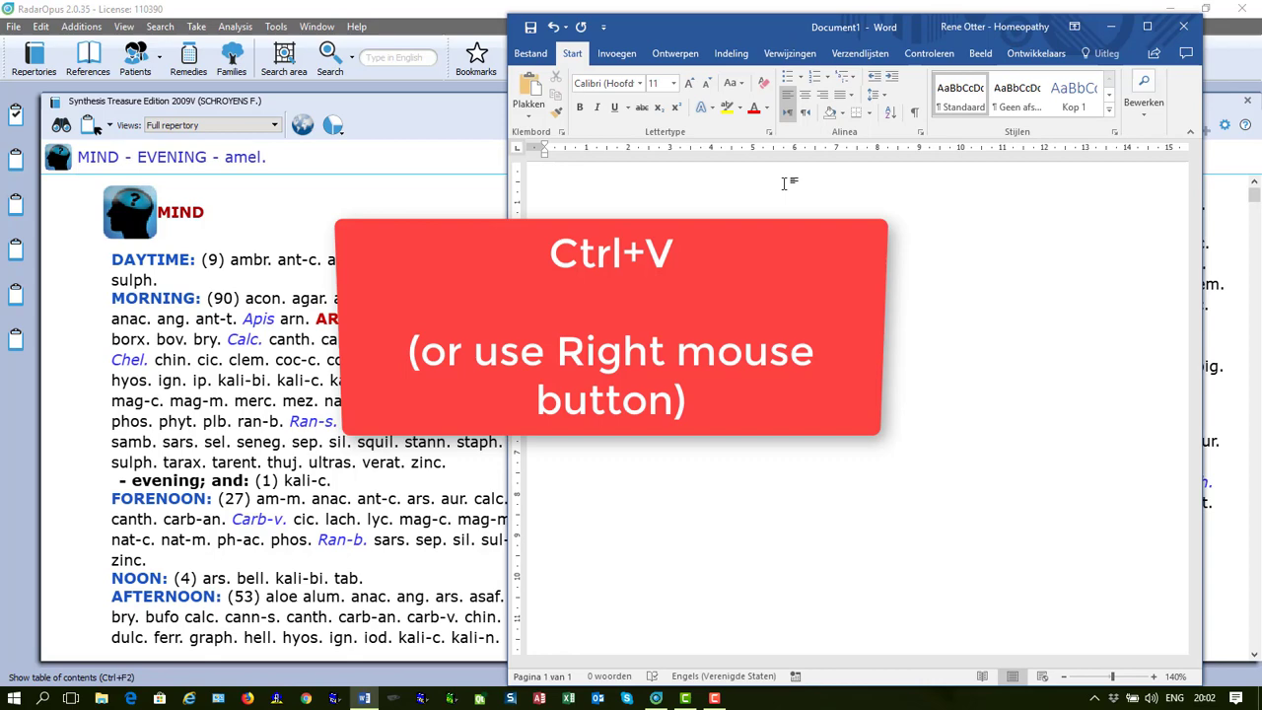
{"action": "type", "text": "MIND - EVENING - amel-"}
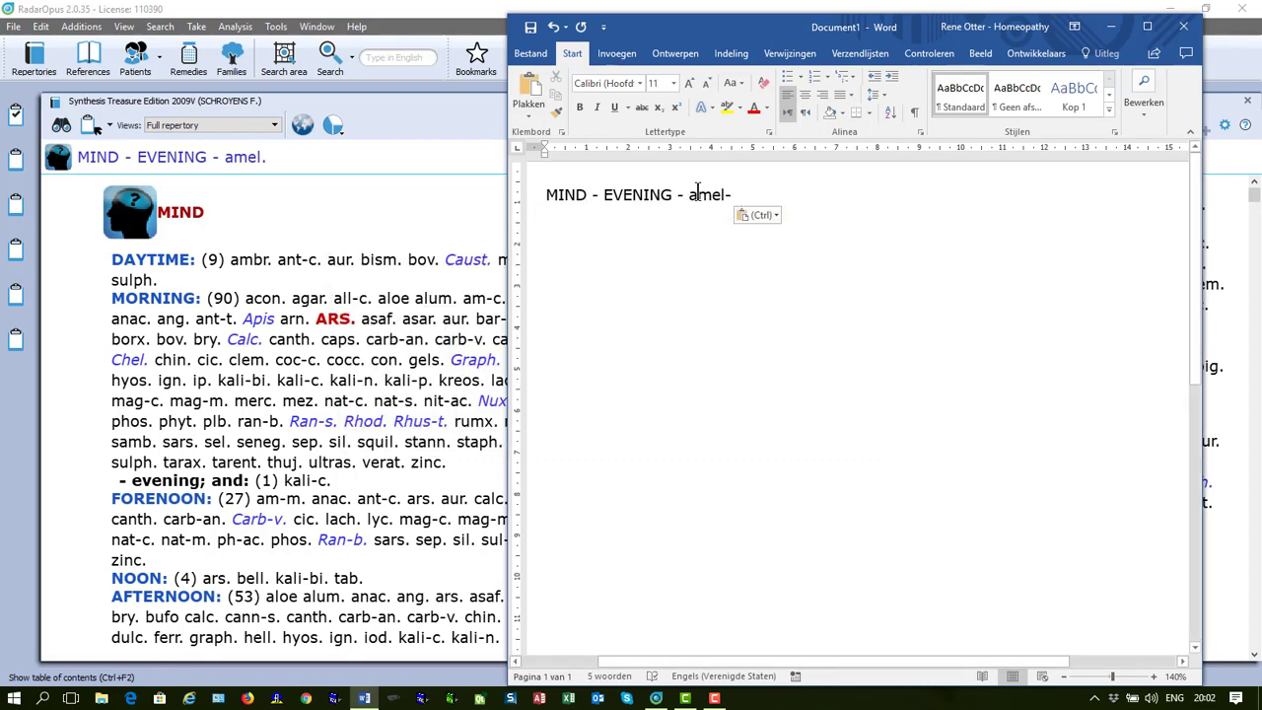
- Copy the MIND - NIGHT rubric and paste it into Word with its 62 remedies
{"action": "key", "text": "alt+Tab"}
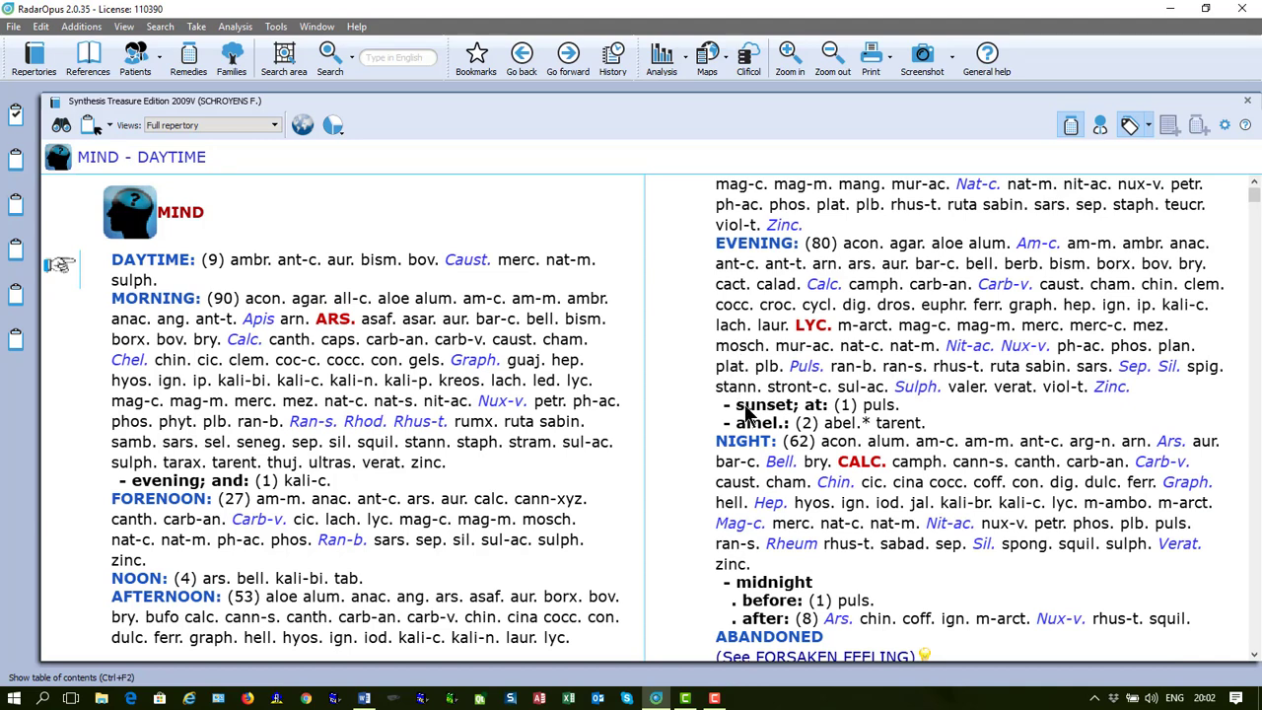
{"action": "left_click", "coordinate": [749, 440]}
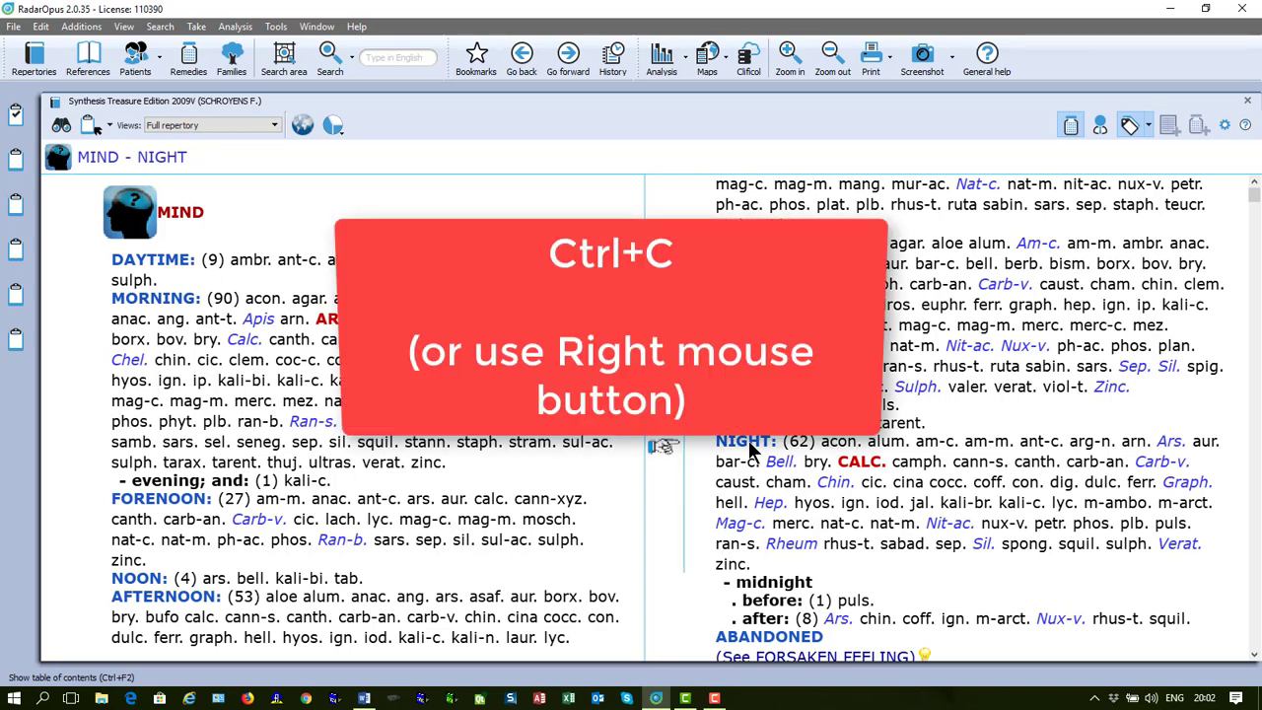
{"action": "key", "text": "alt+Tab"}
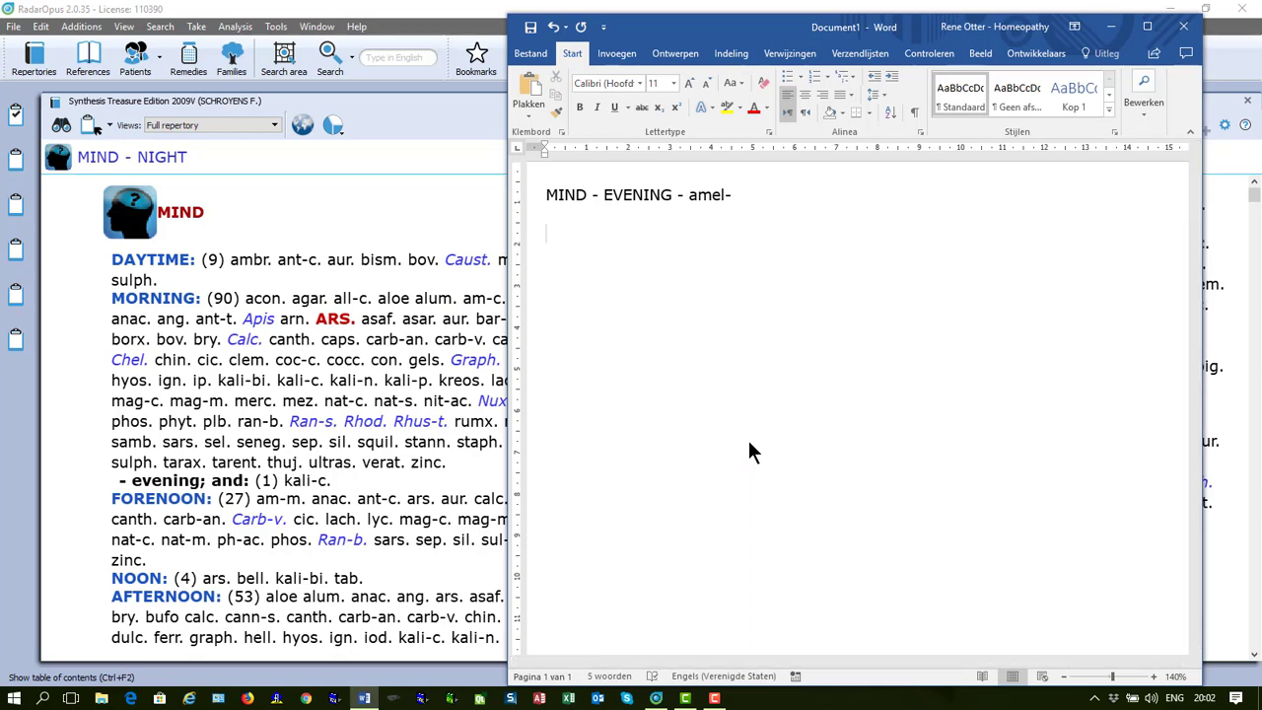
{"action": "type", "text": "MIND - NIGHT: (62) acon. alum. am-c. am-m. ant-c. arg-n. arn. Ars. aur. bar-c. Bell. bry. CALC. camph. cann-s. canth. carb-an. Carb-v. caust. cham. Chin. cic. cina cocc. coff. con. dig. dulc. ferr. Graph. hell. Hep. hyos. ign. iod. jal. kali-br. kali-c. lyc. m-amb. m-arct. Mag-c. merc. nat-c. nat-m. Nit-ac. nux-v. petr. phos. plb. puls. ran-s. Rheum rhus-t. sabad. sep. Sil. spong. squil. sulph. Verat. zinc."}
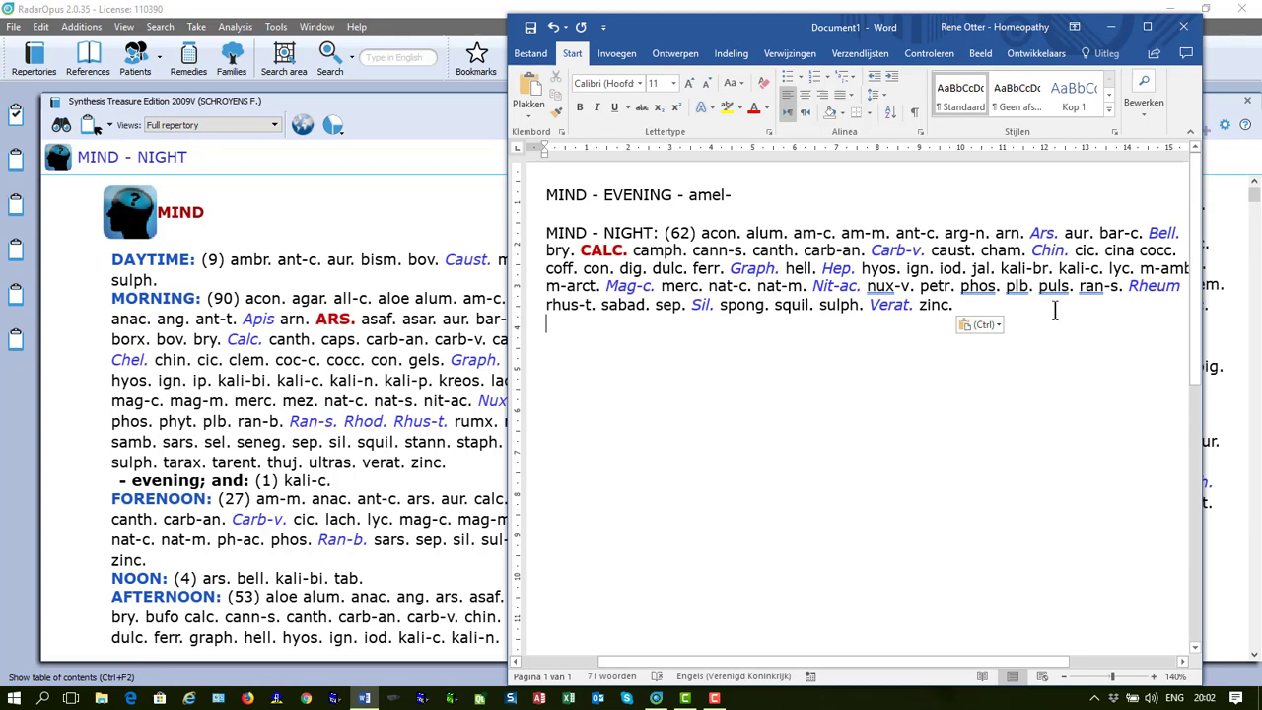
{"action": "key", "text": "Return"}
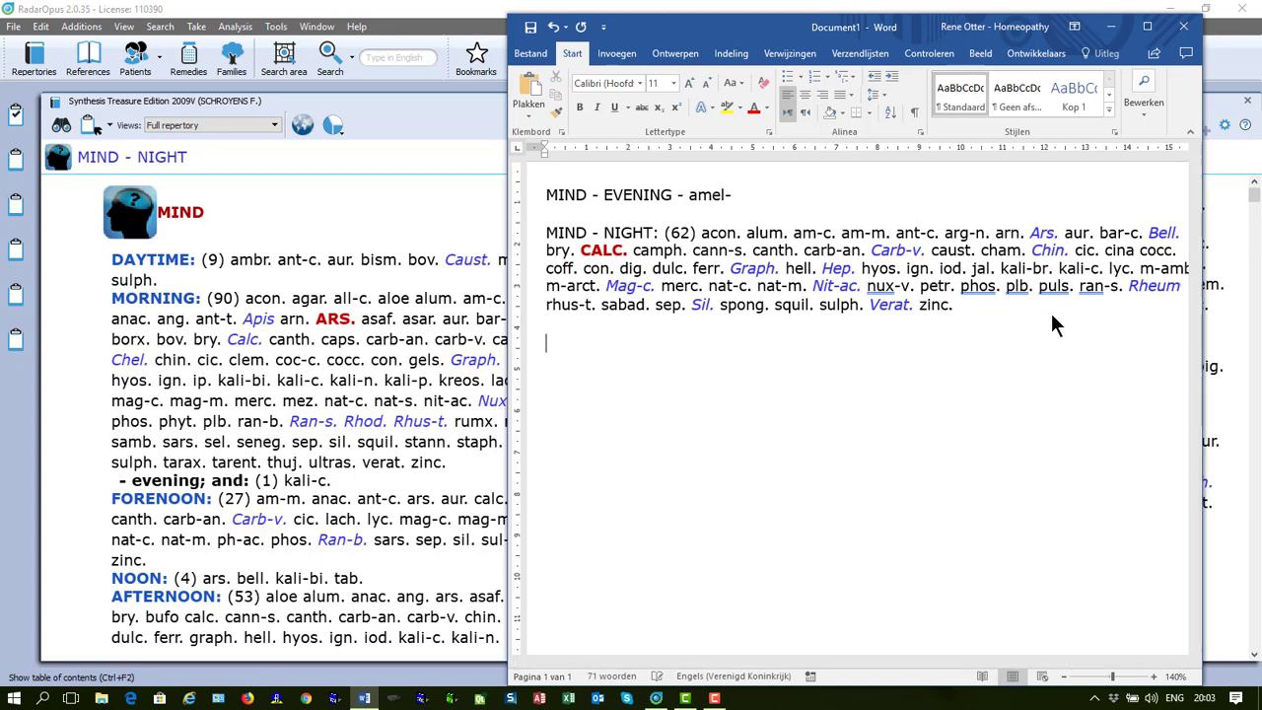
- Show author codes beside remedies, then open the ABRUPT - affectionate; rough yet sub-rubric
{"action": "key", "text": "alt+Tab"}
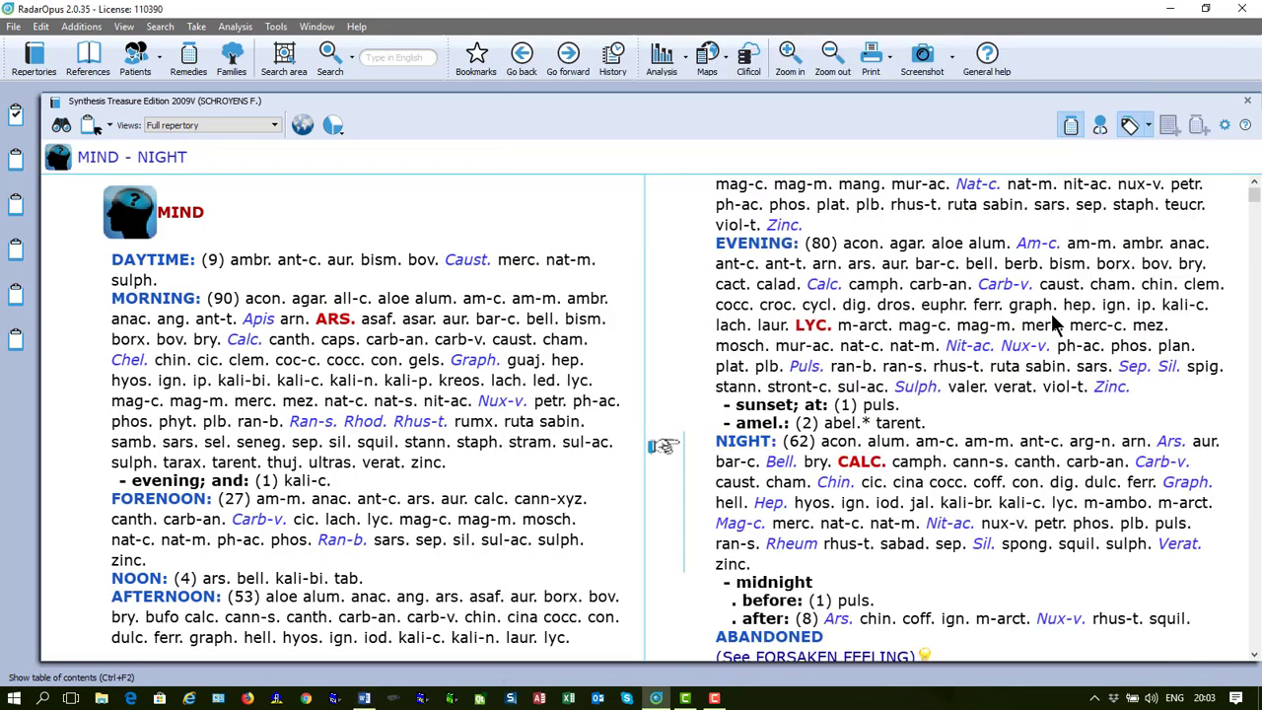
{"action": "left_click", "coordinate": [1103, 128]}
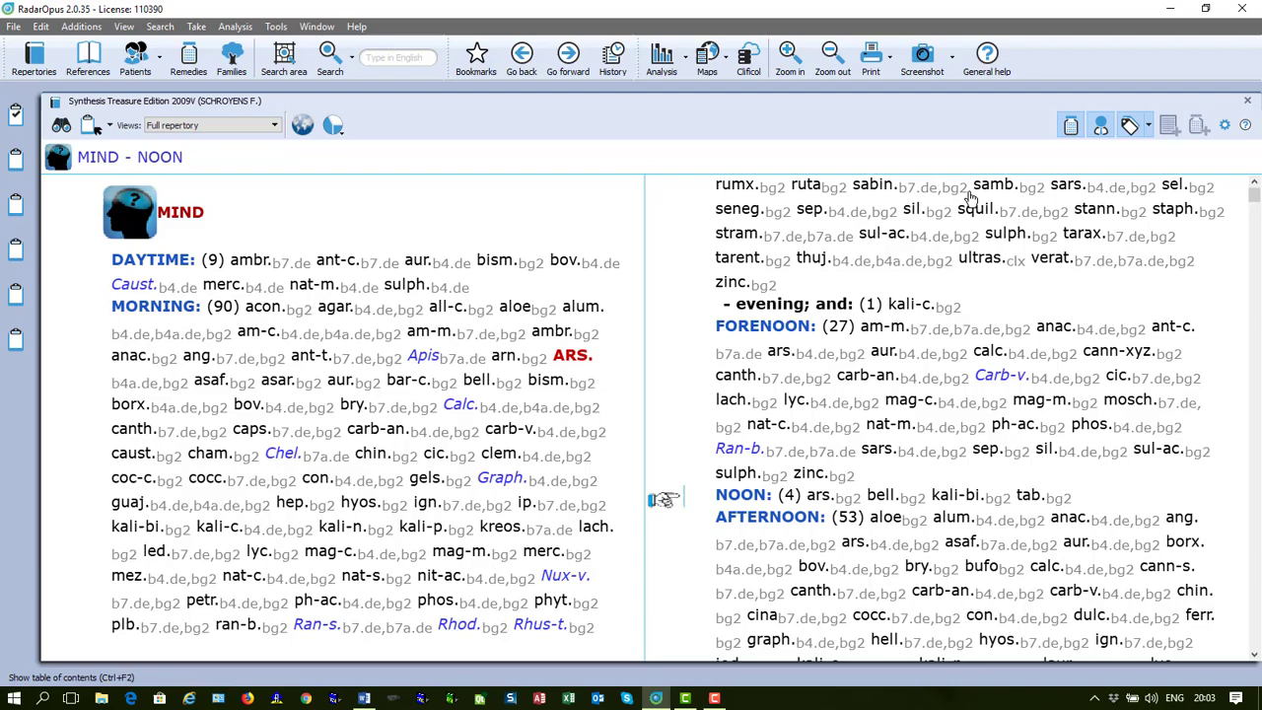
{"action": "scroll", "coordinate": [848, 231], "scroll_direction": "down", "scroll_amount": 3}
{"action": "scroll", "coordinate": [848, 231], "scroll_direction": "down", "scroll_amount": 10}
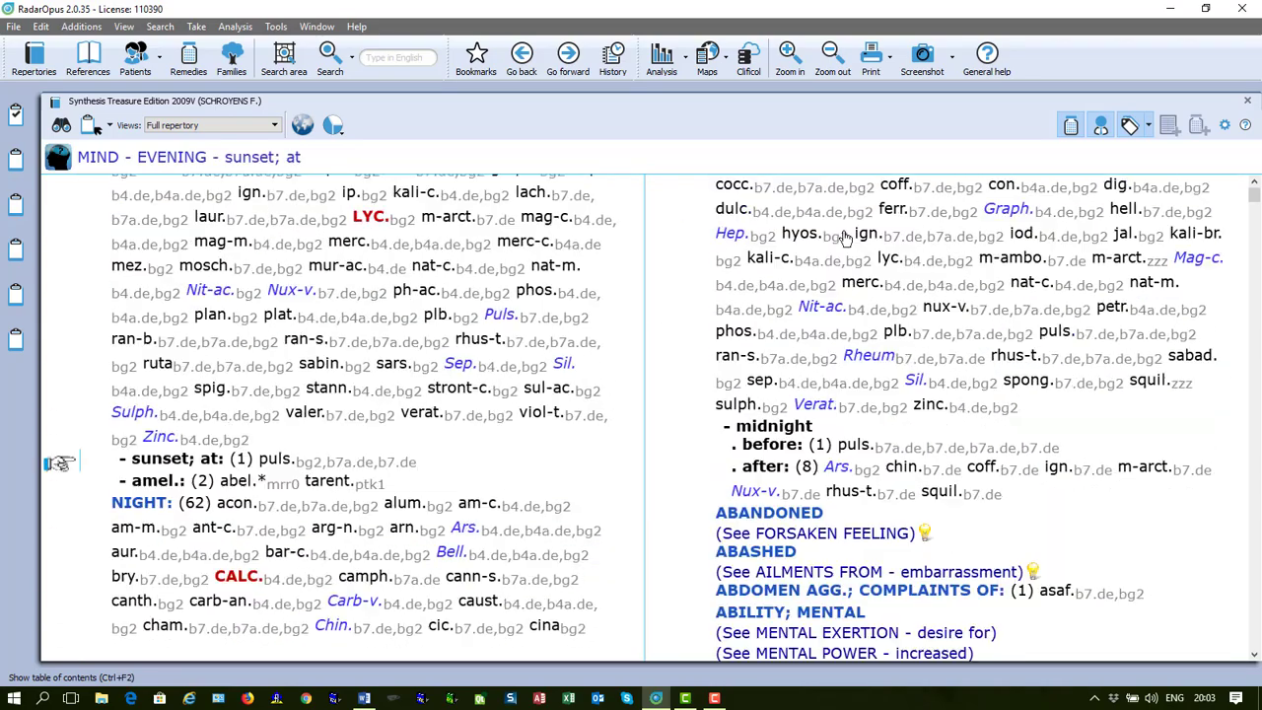
{"action": "scroll", "coordinate": [833, 234], "scroll_direction": "down", "scroll_amount": 5}
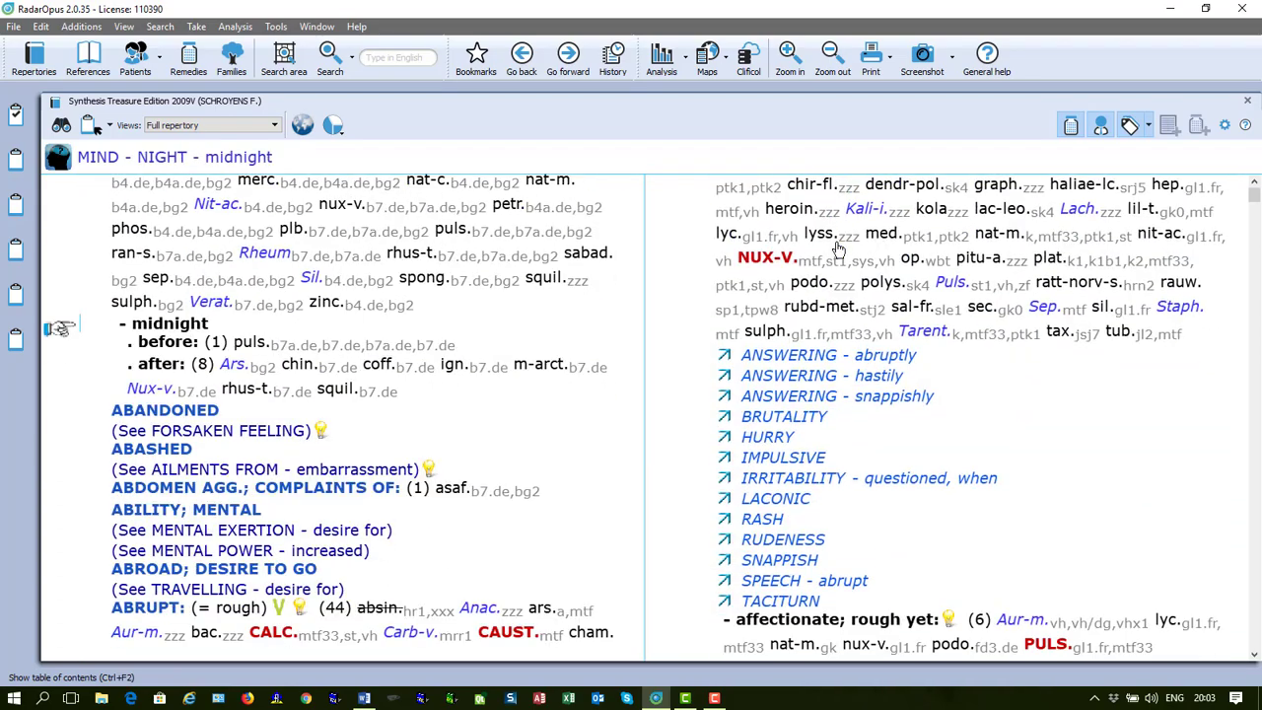
{"action": "scroll", "coordinate": [836, 246], "scroll_direction": "down", "scroll_amount": 6}
{"action": "left_click", "coordinate": [781, 266]}
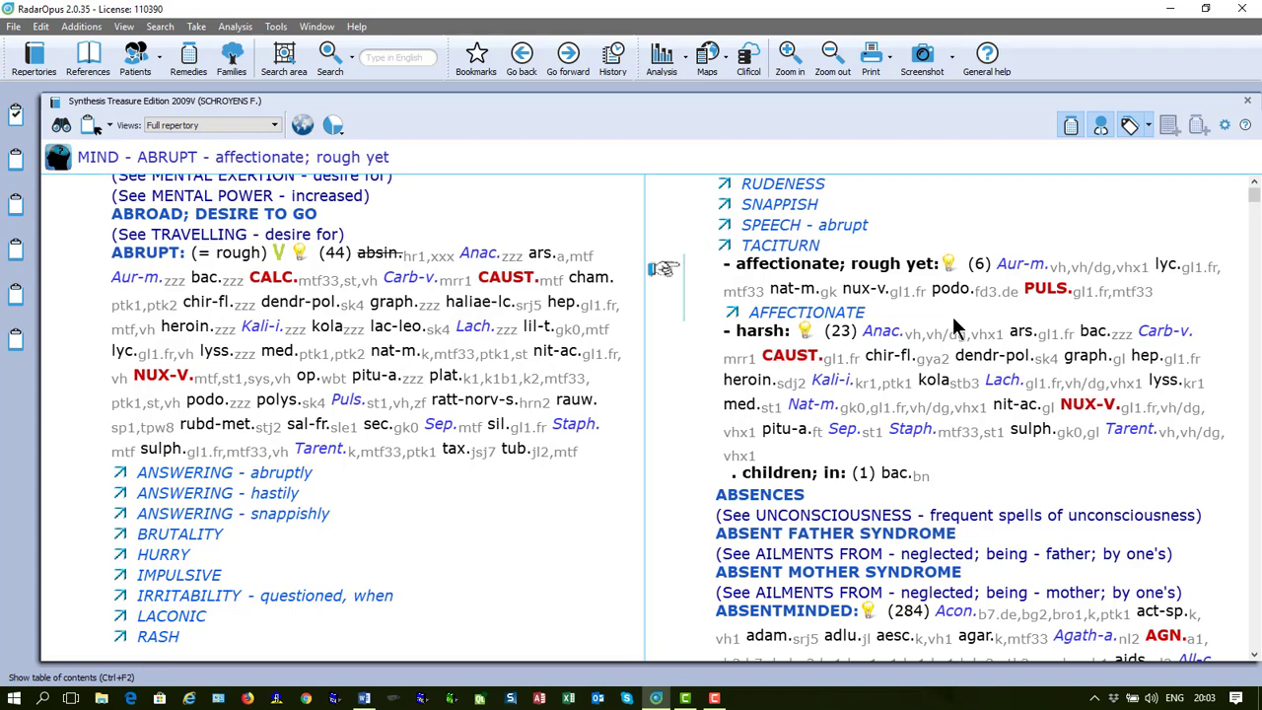
- Paste the affectionate; rough yet rubric into Word, with its 6 remedies and author codes
{"action": "key", "text": "alt+Tab"}
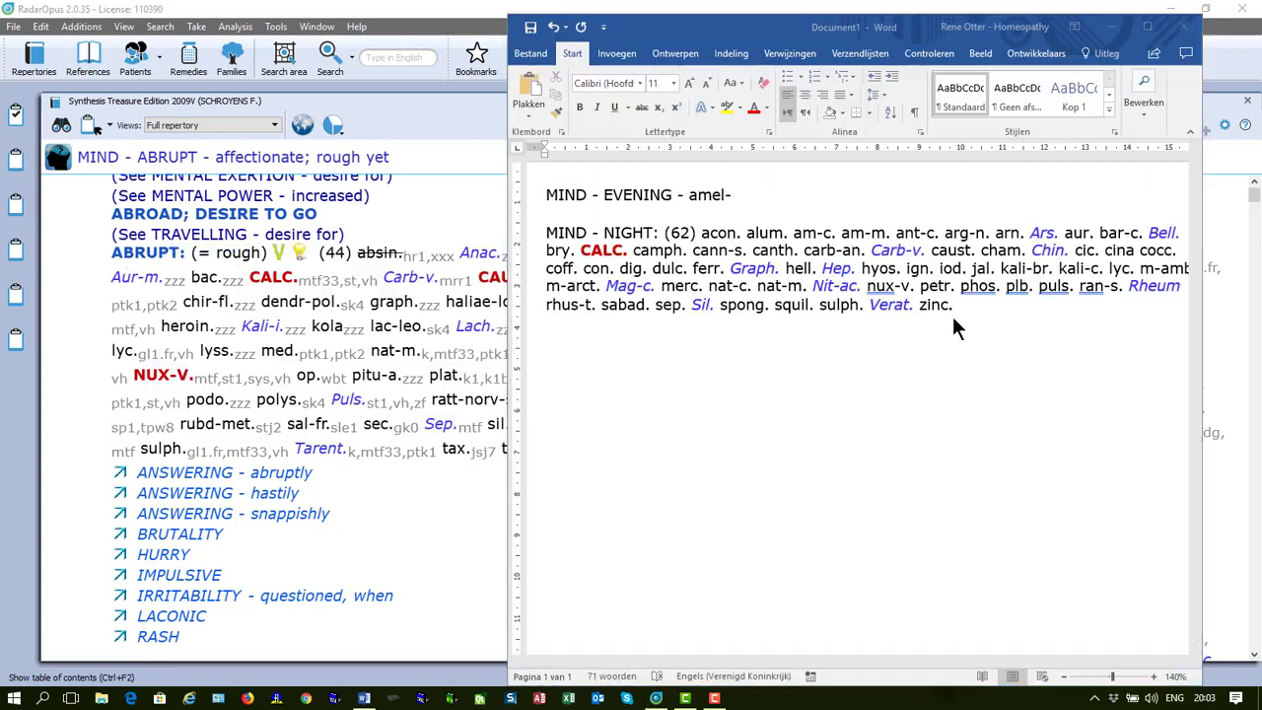
{"action": "type", "text": "MIND - ABRUPT - affectionate; rough yet: (6) Aur-m.vh,vh/dg,vhx1 lyc.gl1.fr,mtf33 nat-m.gk nux-v.gl1.fr podo.fd3.de PULS.gl1.fr,mtf33"}
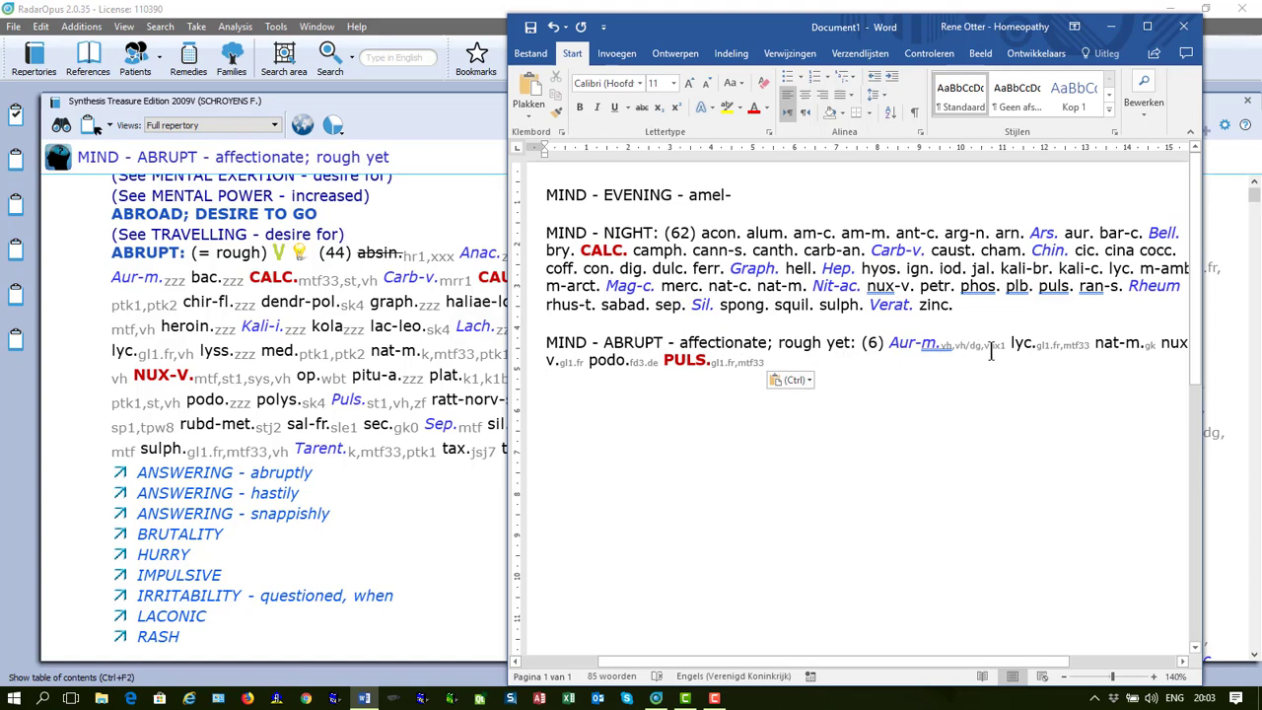
{"action": "key", "text": "alt+Tab"}
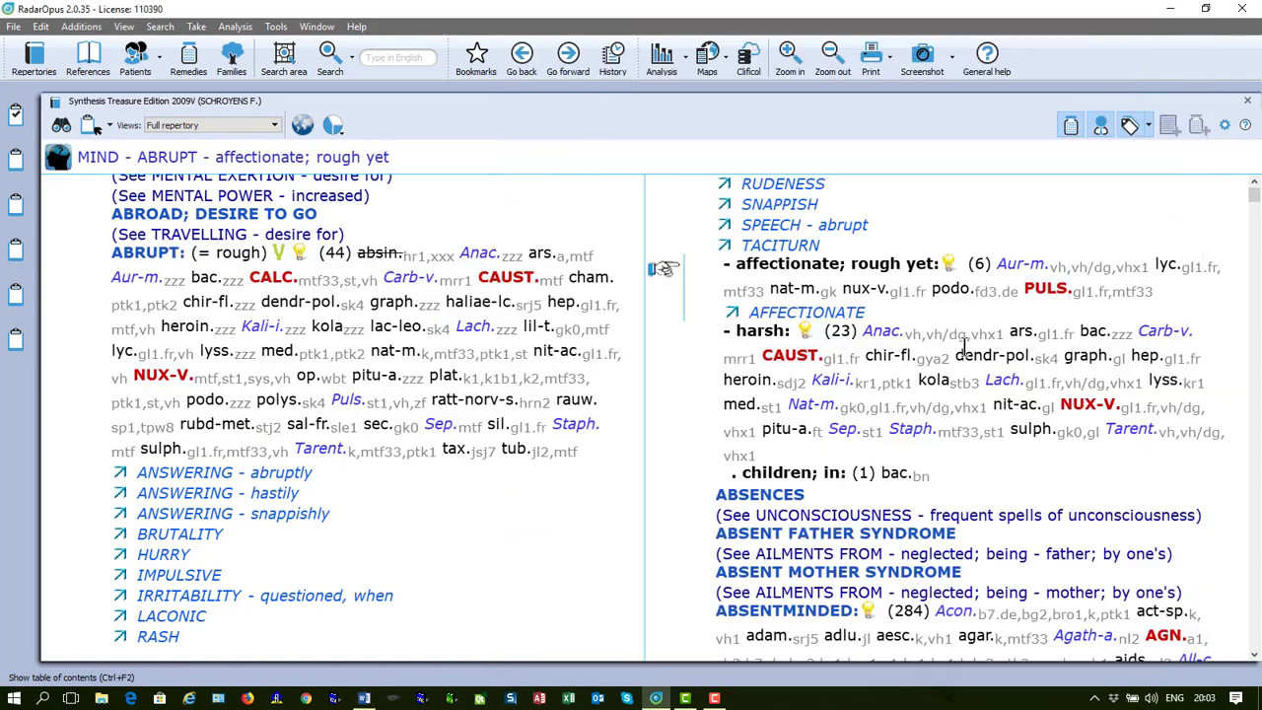
- Hide author codes, follow the RUDENESS cross-reference, and drag RUNS ABOUT into clipboard 1
{"action": "left_click", "coordinate": [1099, 124]}
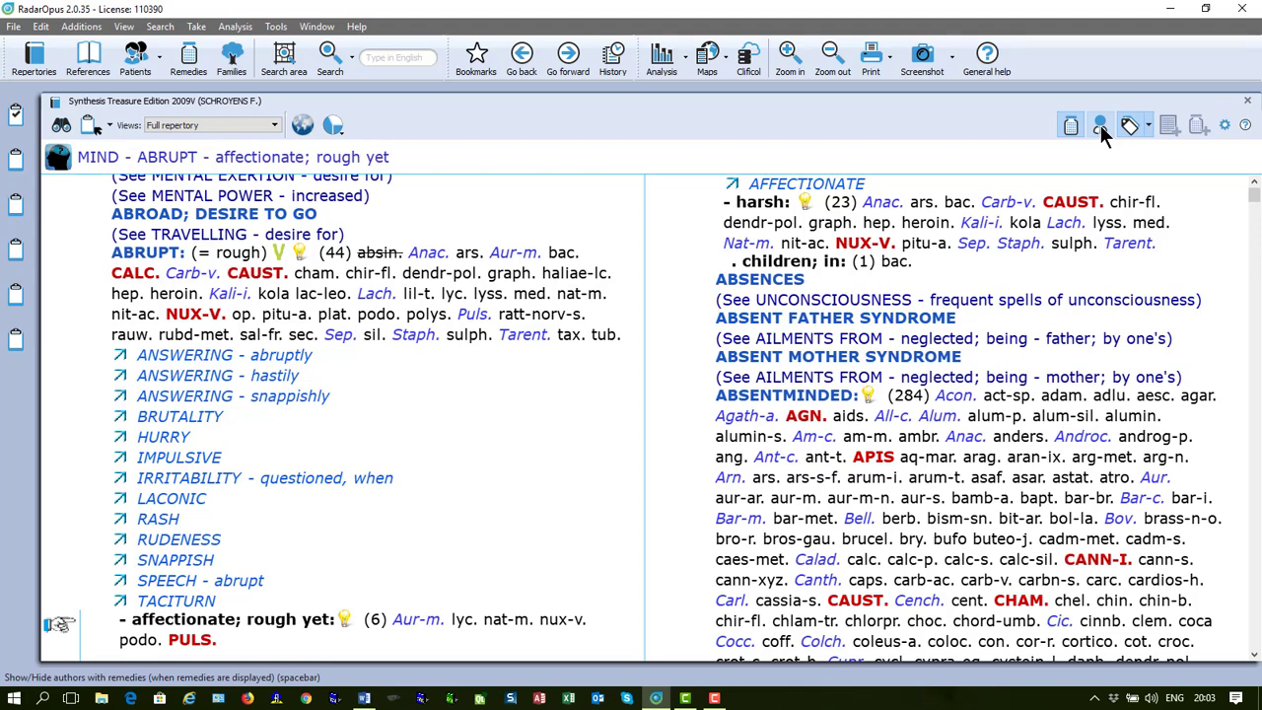
{"action": "mouse_move", "coordinate": [66, 182]}
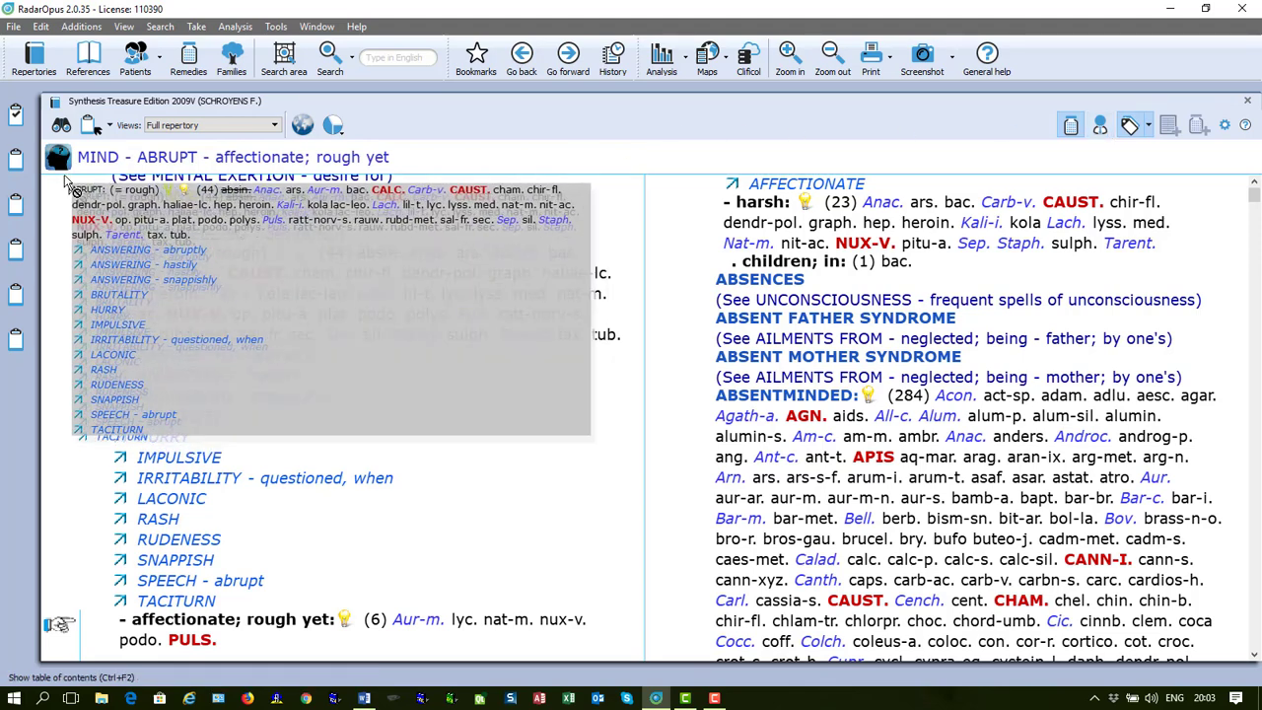
{"action": "left_click", "coordinate": [215, 544]}
{"action": "scroll", "coordinate": [423, 442], "scroll_direction": "down", "scroll_amount": 10}
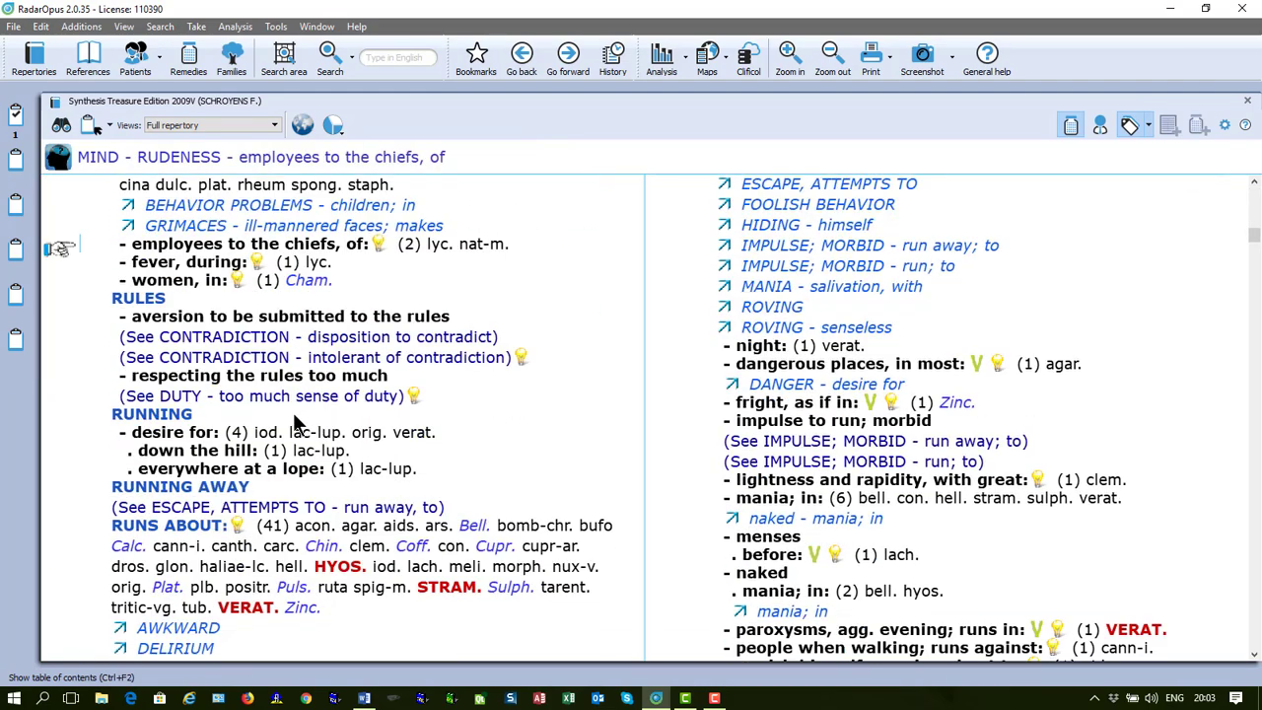
{"action": "left_click_drag", "start_coordinate": [197, 539], "coordinate": [16, 118]}
{"action": "scroll", "coordinate": [16, 148], "scroll_direction": "down", "scroll_amount": 15}
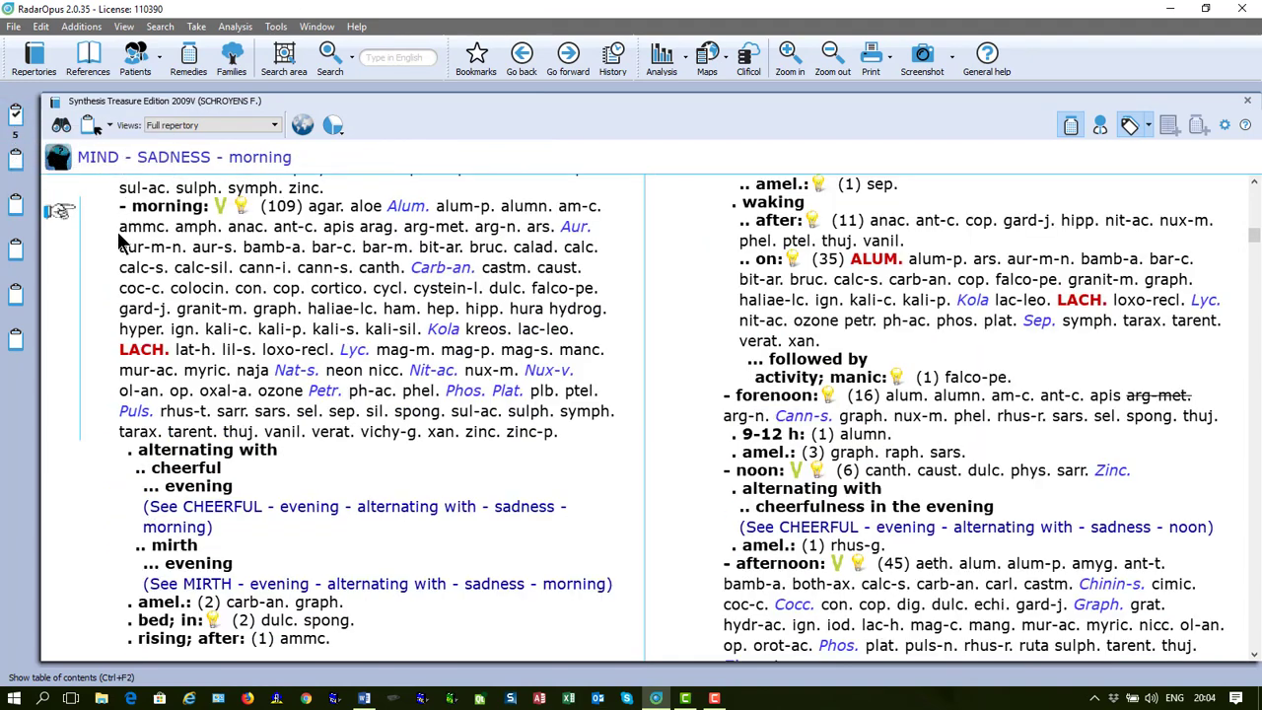
- Analyze Clipboard 1 (5 symptoms, 157 remedies) and copy a screenshot of the remedy grid
{"action": "left_click", "coordinate": [659, 63]}
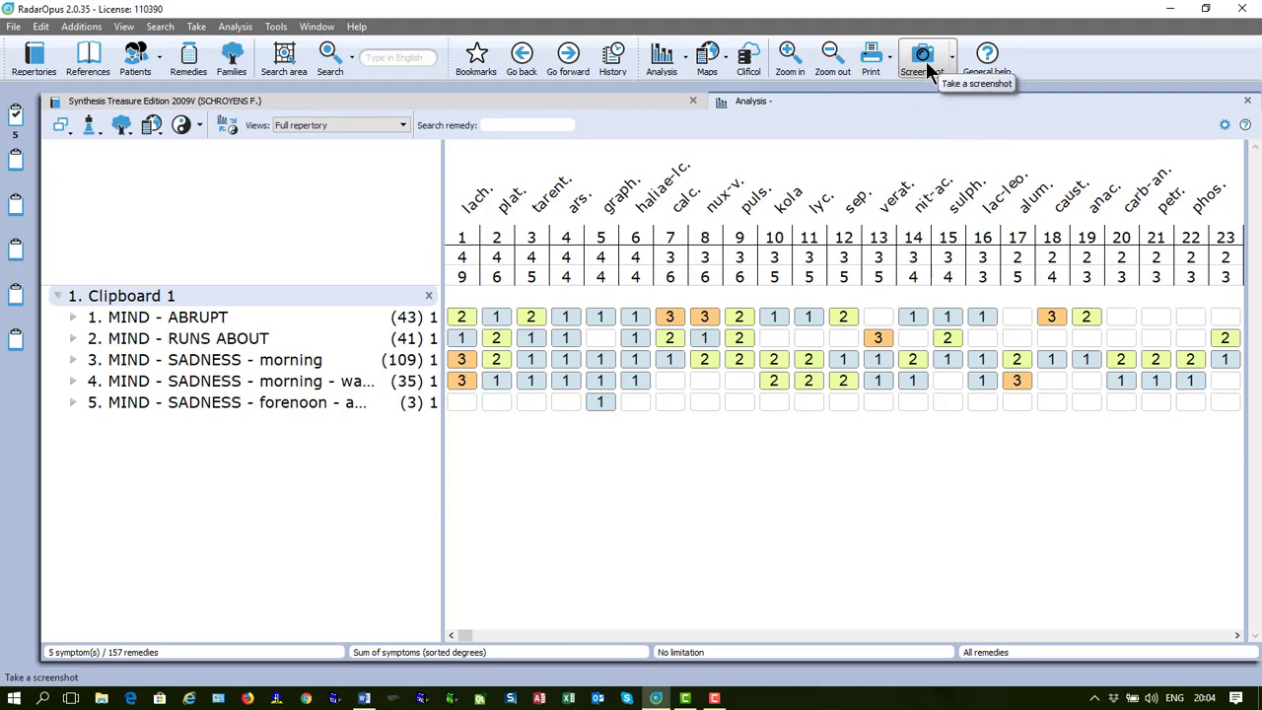
{"action": "left_click", "coordinate": [953, 59]}
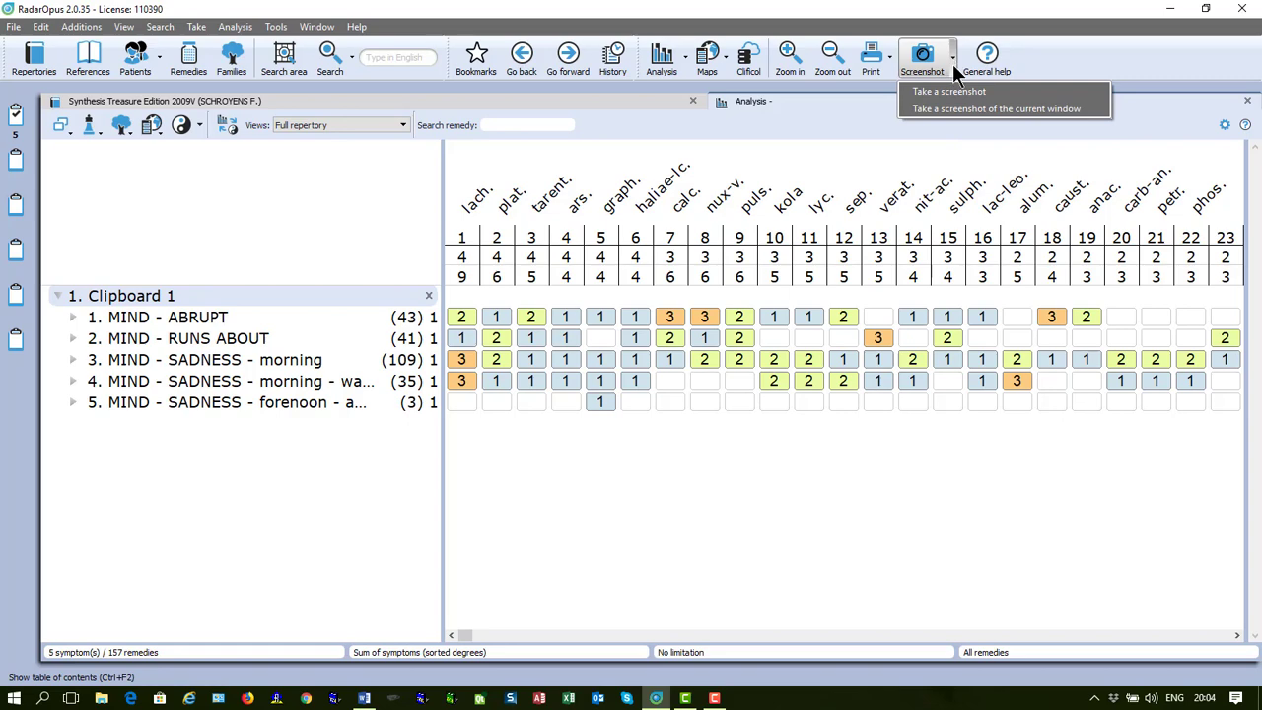
{"action": "left_click", "coordinate": [955, 108]}
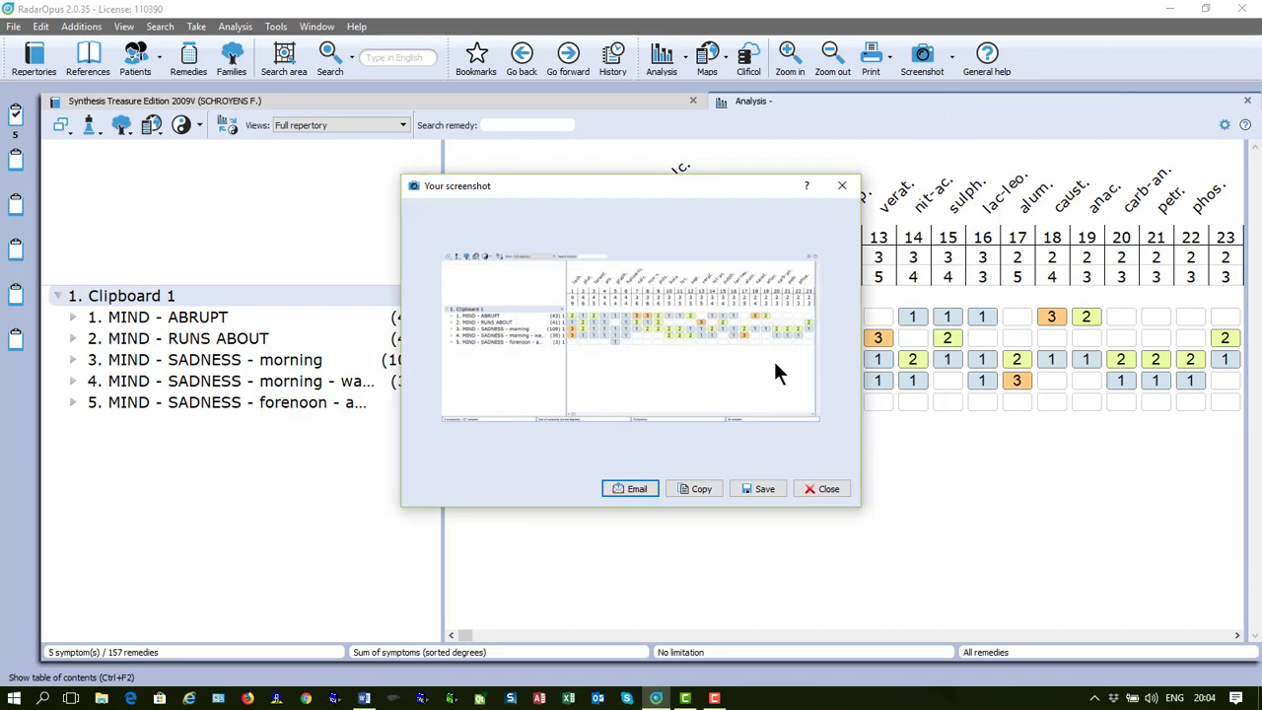
{"action": "left_click", "coordinate": [705, 490]}
- Paste the Clipboard 1 analysis screenshot into Word below the ABRUPT rubric
{"action": "left_click", "coordinate": [363, 697]}
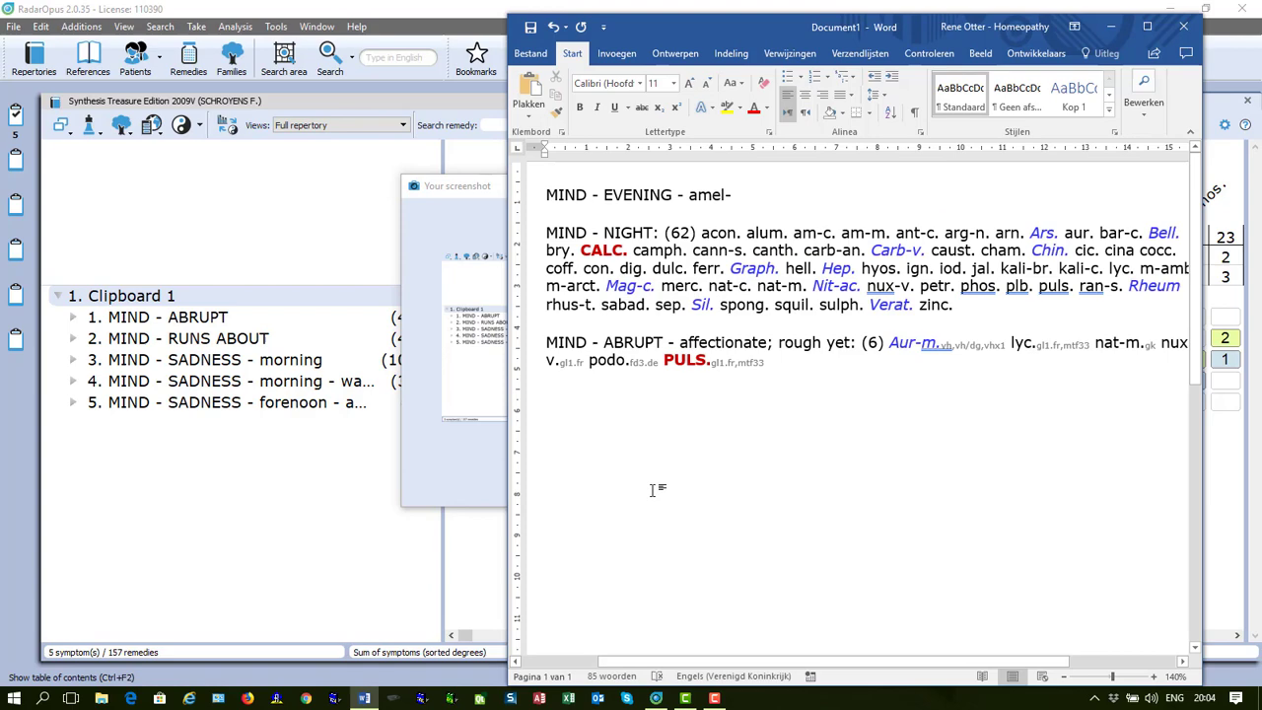
{"action": "key", "text": "ctrl+v"}
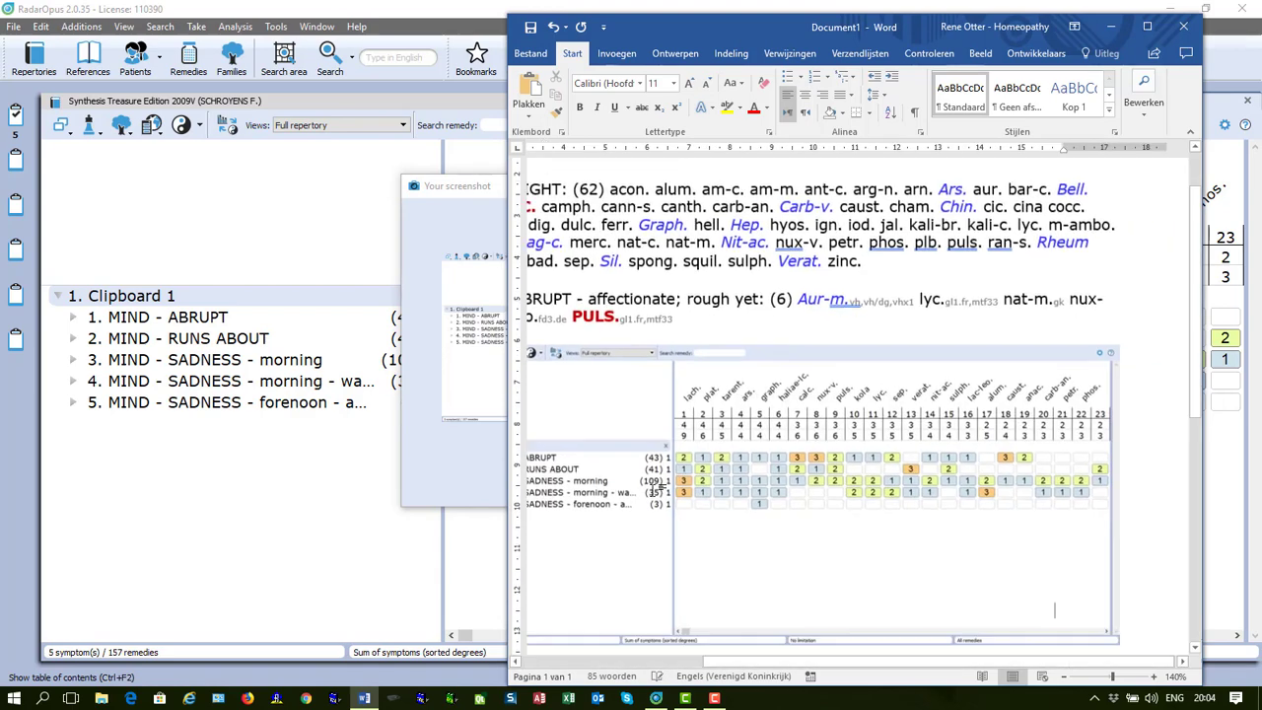
{"action": "left_click", "coordinate": [556, 662]}
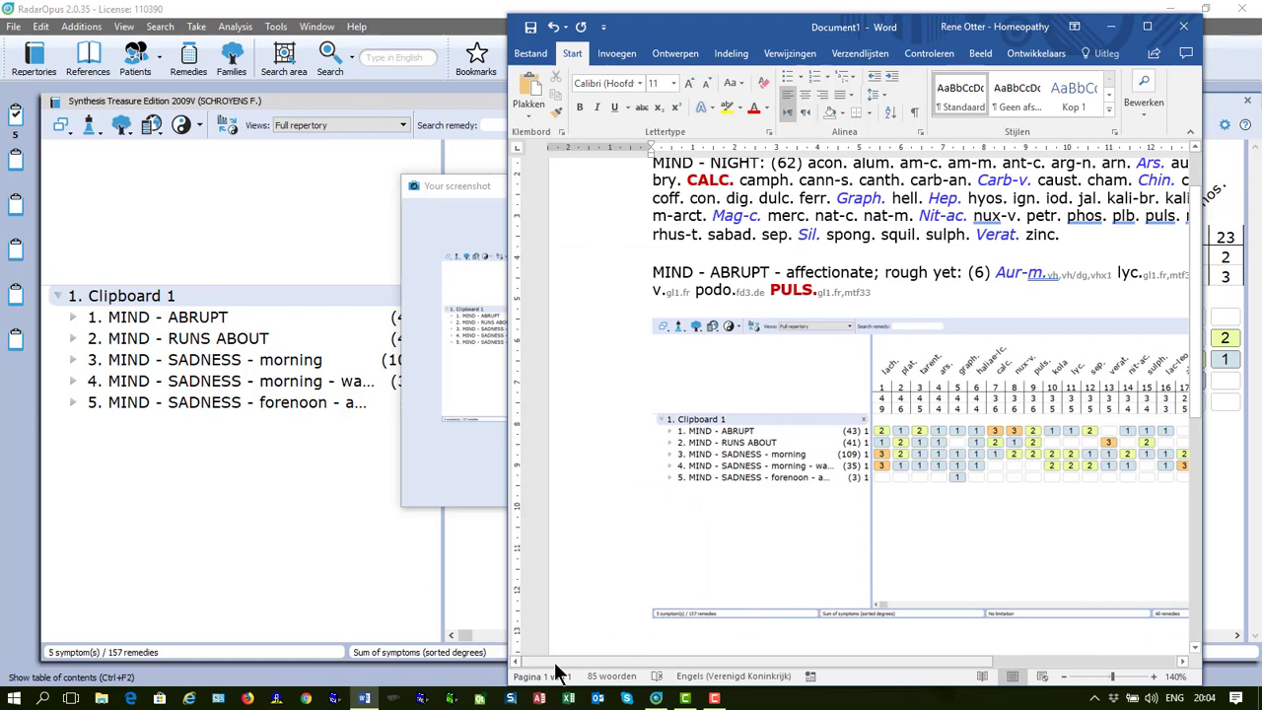
- Close the Your screenshot preview, then select and deselect the RUNS ABOUT row in the grid
{"action": "left_click", "coordinate": [279, 427]}
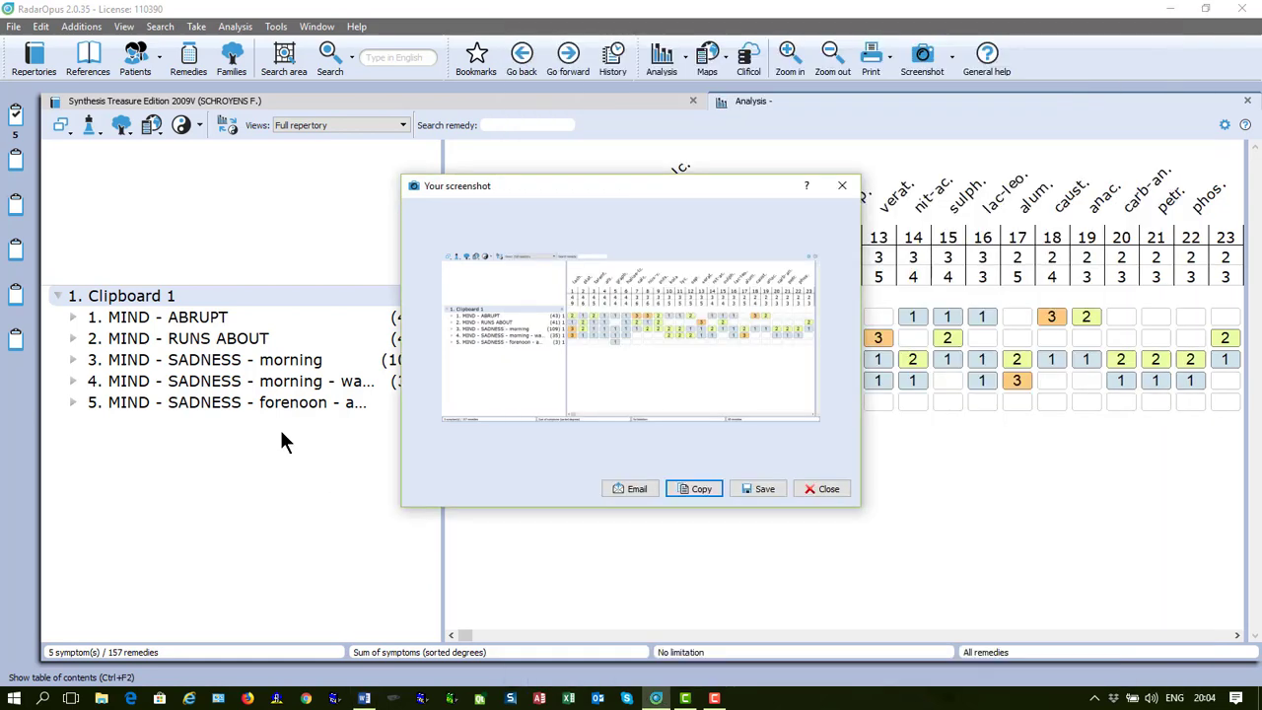
{"action": "left_click", "coordinate": [843, 187]}
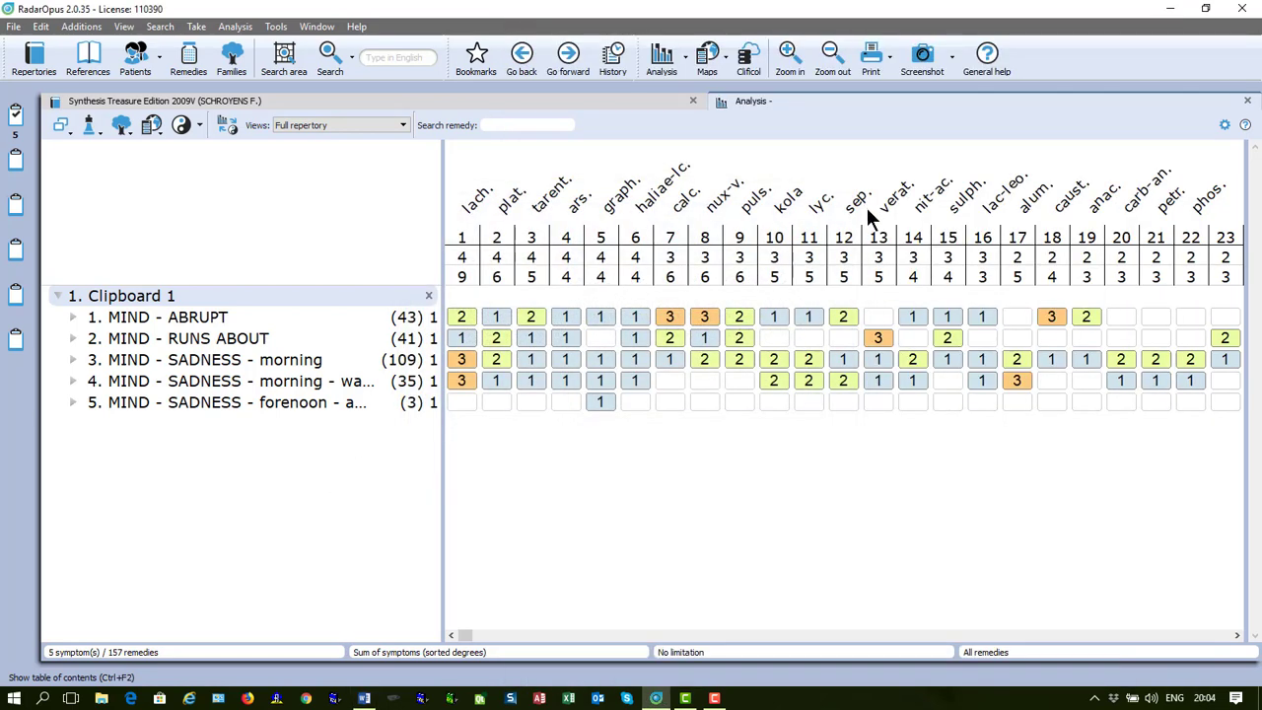
{"action": "mouse_move", "coordinate": [863, 209]}
{"action": "left_click", "coordinate": [208, 336]}
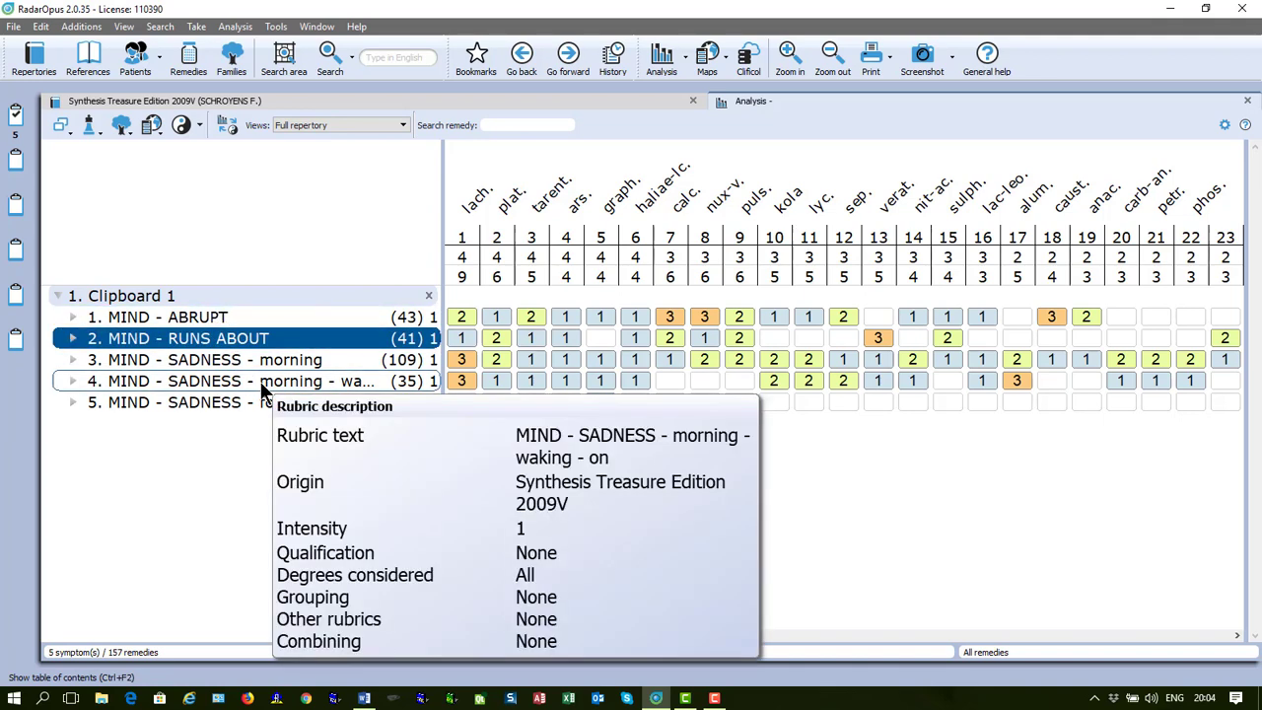
{"action": "mouse_move", "coordinate": [261, 390]}
{"action": "left_click", "coordinate": [240, 339], "text": "ctrl"}
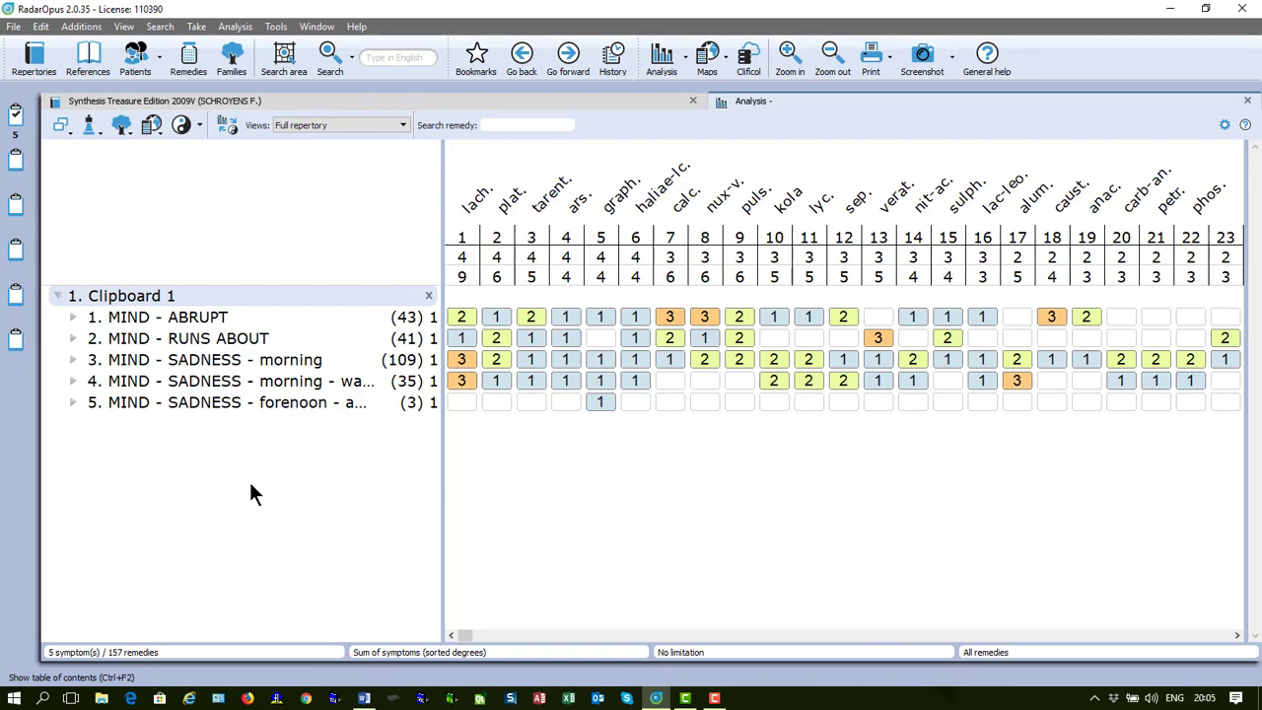
{"action": "key", "text": "alt+Tab"}
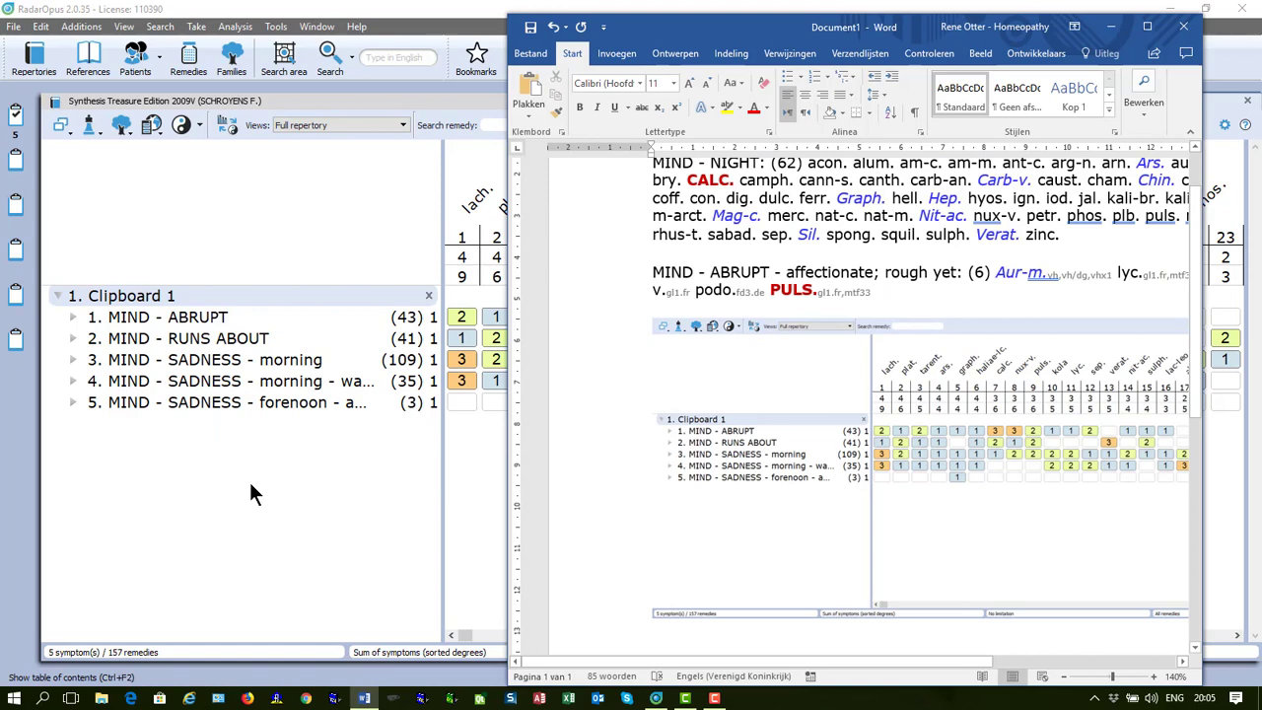
- Paste the Sum of symptoms analysis as editable tables on a new page below the picture
{"action": "scroll", "coordinate": [690, 513], "scroll_direction": "down", "scroll_amount": 1}
{"action": "left_click", "coordinate": [777, 575]}
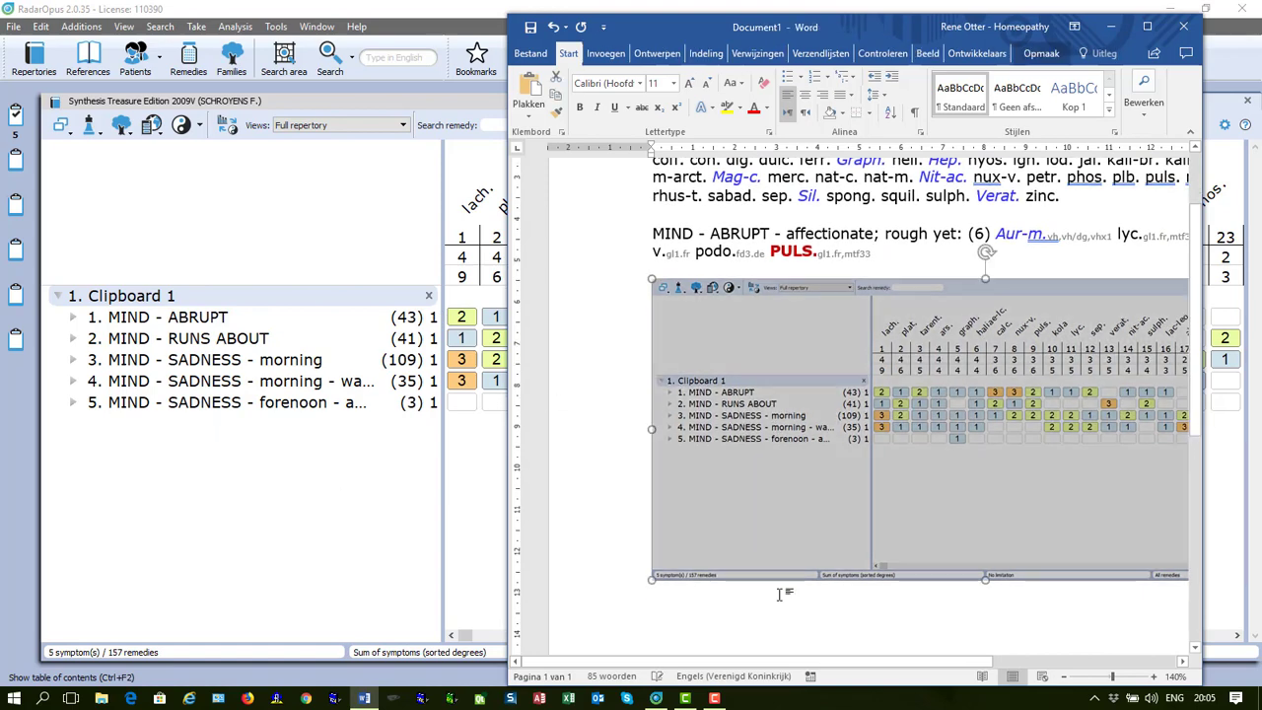
{"action": "left_click", "coordinate": [778, 593]}
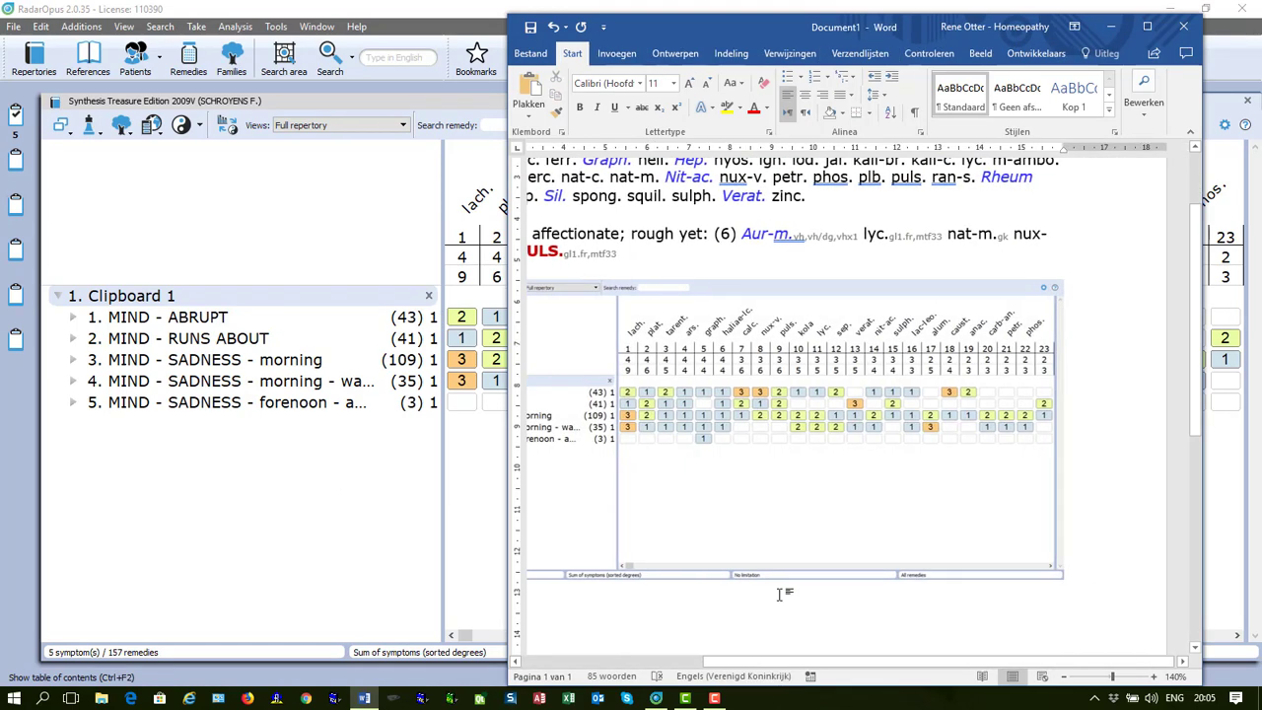
{"action": "key", "text": "Return"}
{"action": "key", "text": "Return"}
{"action": "key", "text": "Return"}
{"action": "key", "text": "Return"}
{"action": "key", "text": "Return"}
{"action": "key", "text": "Return"}
{"action": "key", "text": "Return"}
{"action": "key", "text": "Return"}
{"action": "key", "text": "Return"}
{"action": "key", "text": "Return"}
{"action": "key", "text": "Return"}
{"action": "key", "text": "Return"}
{"action": "key", "text": "Return"}
{"action": "key", "text": "Return"}
{"action": "key", "text": "Return"}
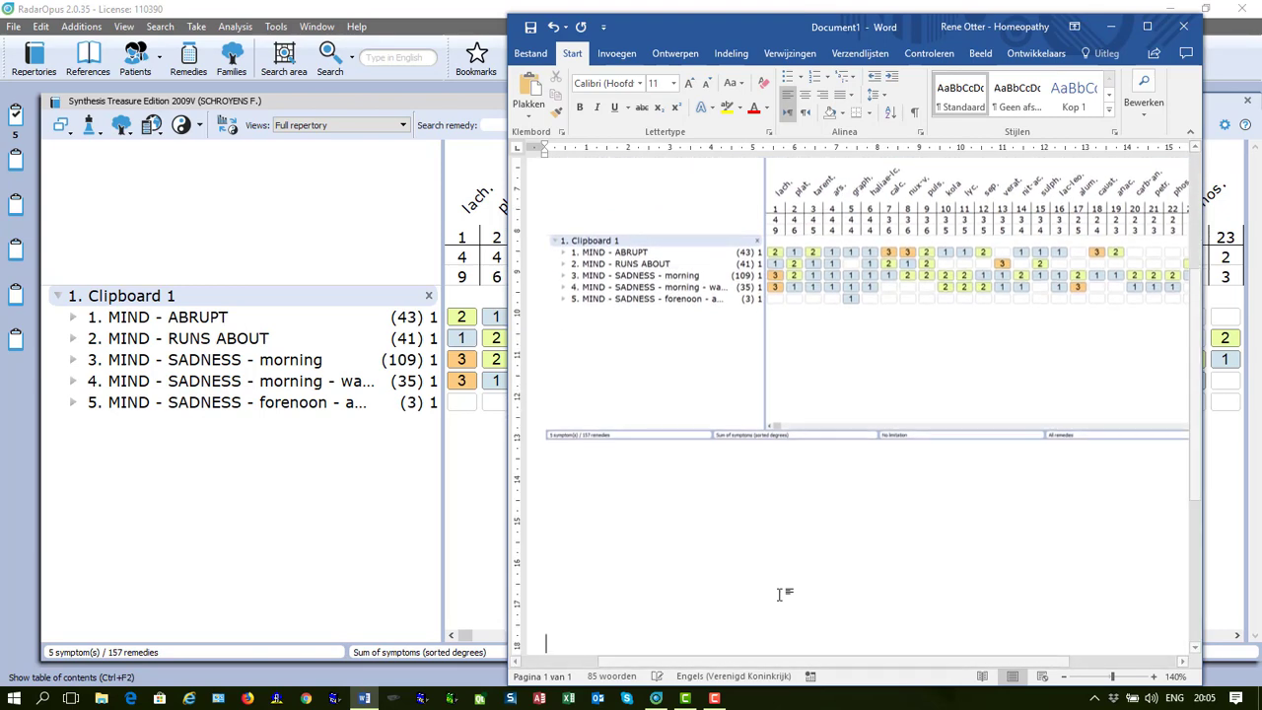
{"action": "key", "text": "Return"}
{"action": "key", "text": "Return"}
{"action": "key", "text": "Return"}
{"action": "key", "text": "Return"}
{"action": "key", "text": "Return"}
{"action": "key", "text": "Return"}
{"action": "key", "text": "Return"}
{"action": "key", "text": "Return"}
{"action": "key", "text": "Return"}
{"action": "key", "text": "Return"}
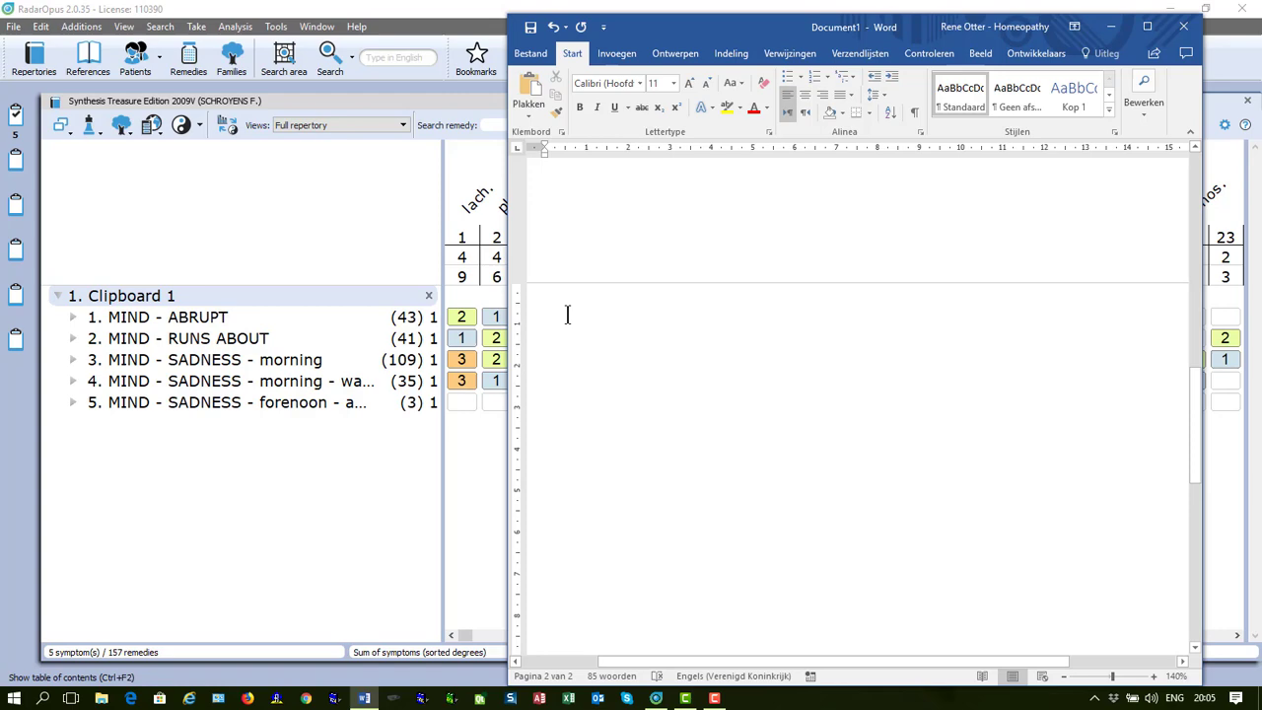
{"action": "key", "text": "ctrl+v"}
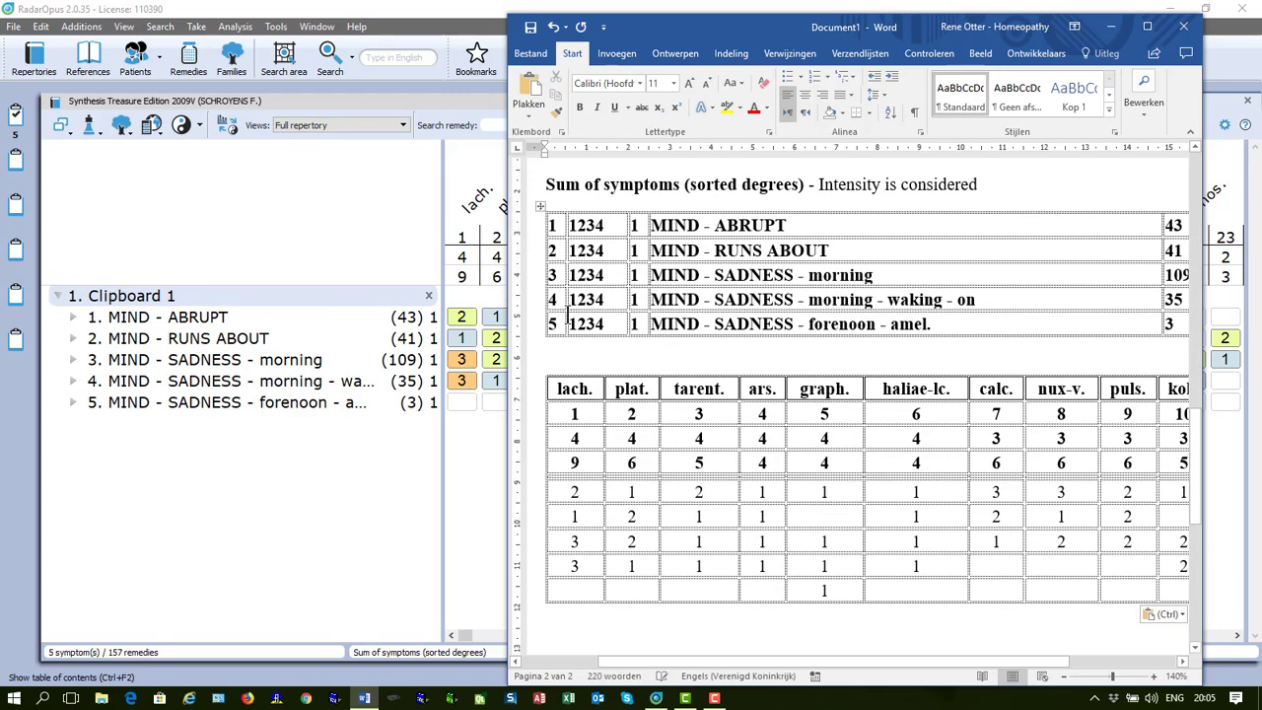
- Trim row 3 to 'MIND - SADNESS -' by deleting the word morning
{"action": "left_click", "coordinate": [723, 277]}
{"action": "left_click", "coordinate": [880, 277]}
{"action": "key", "text": "BackSpace"}
{"action": "key", "text": "BackSpace"}
{"action": "key", "text": "BackSpace"}
{"action": "key", "text": "BackSpace"}
{"action": "key", "text": "BackSpace"}
{"action": "key", "text": "BackSpace"}
{"action": "key", "text": "BackSpace"}
{"action": "key", "text": "BackSpace"}
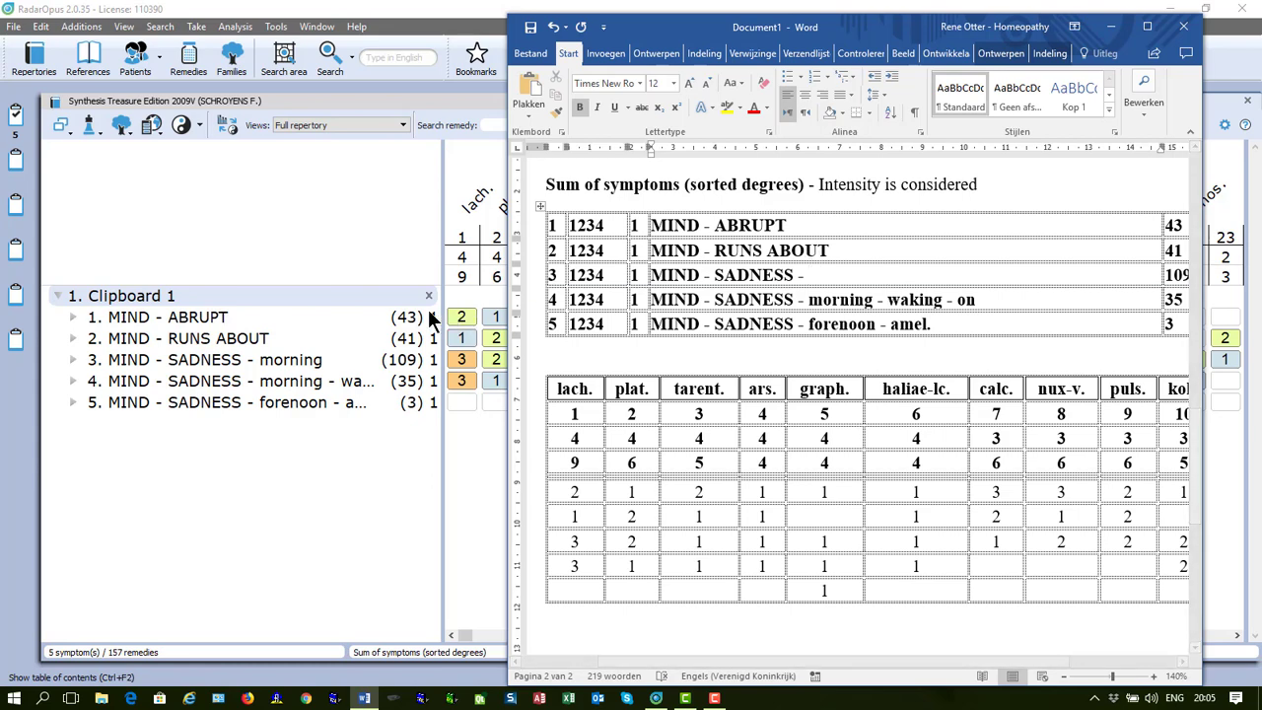
- Select the MIND - ABRUPT, SADNESS - morning and SADNESS - forenoon rubrics in the clipboard list
{"action": "left_click", "coordinate": [357, 211]}
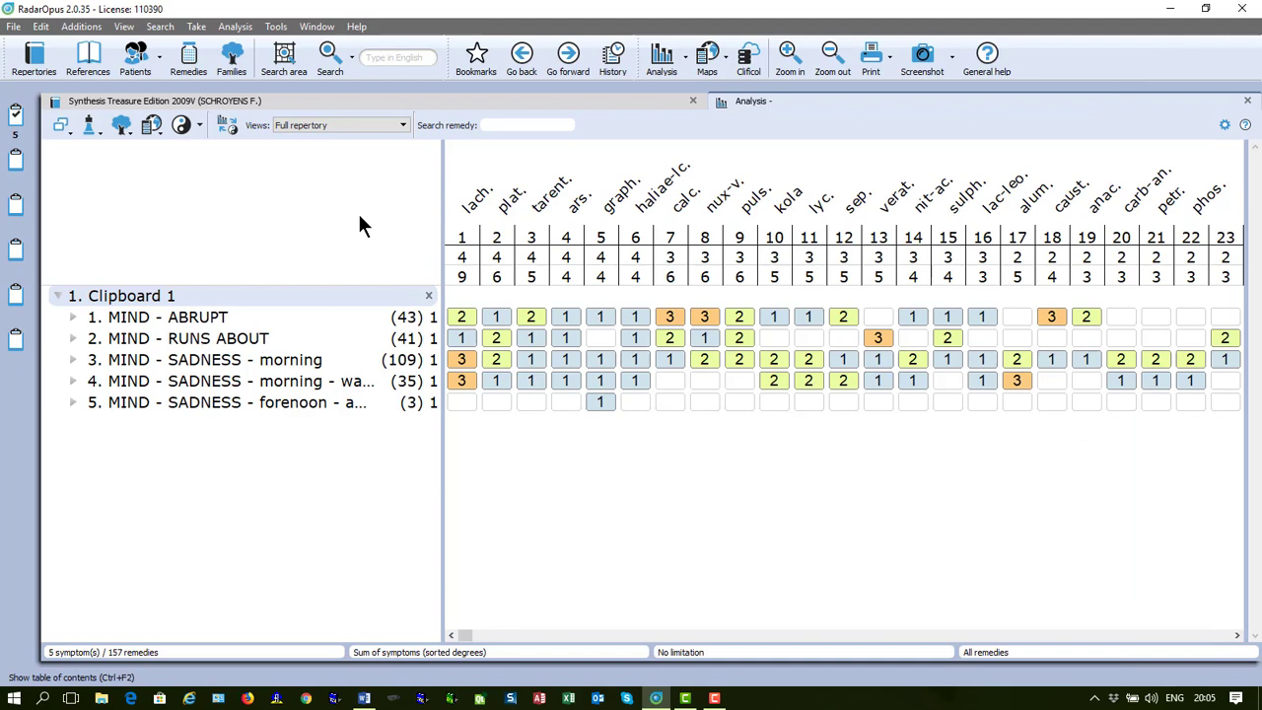
{"action": "left_click", "coordinate": [164, 317]}
{"action": "left_click", "coordinate": [174, 360], "text": "ctrl"}
{"action": "left_click", "coordinate": [190, 402], "text": "ctrl"}
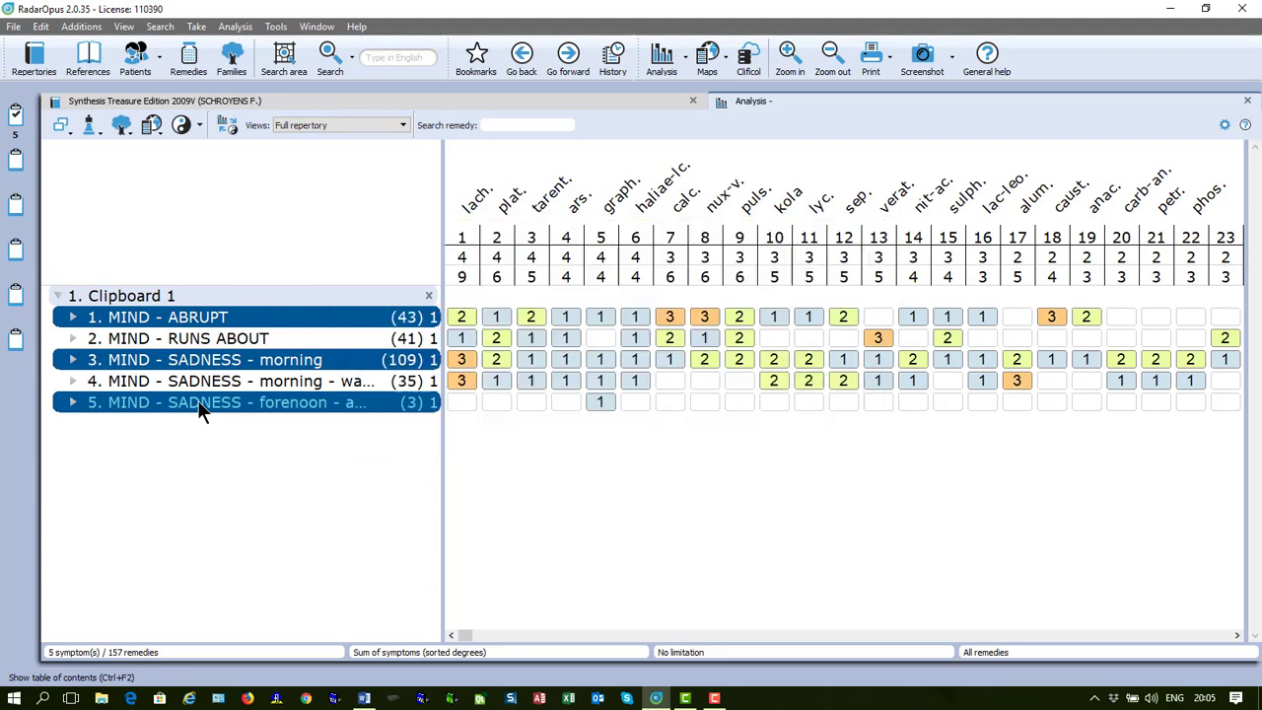
- Paste the three rubric names into Word below the analysis table
{"action": "key", "text": "alt+Tab"}
{"action": "scroll", "coordinate": [723, 479], "scroll_direction": "down", "scroll_amount": 3}
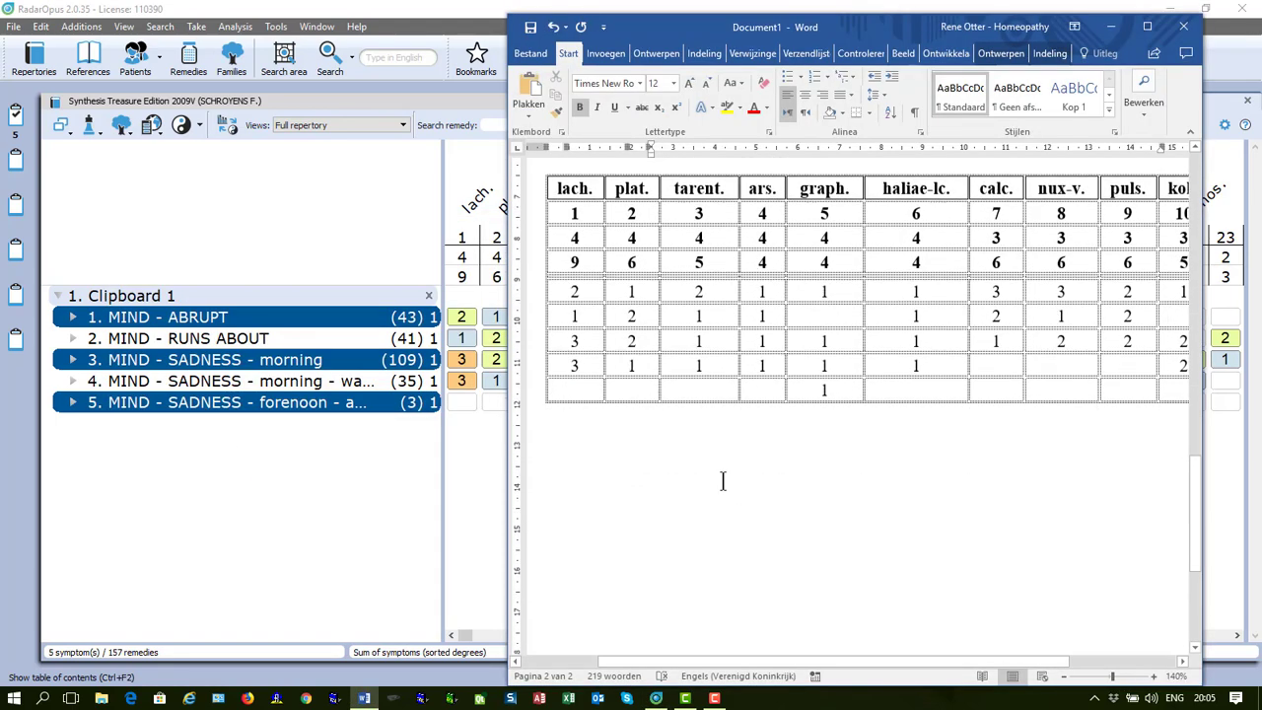
{"action": "key", "text": "Return"}
{"action": "key", "text": "Return"}
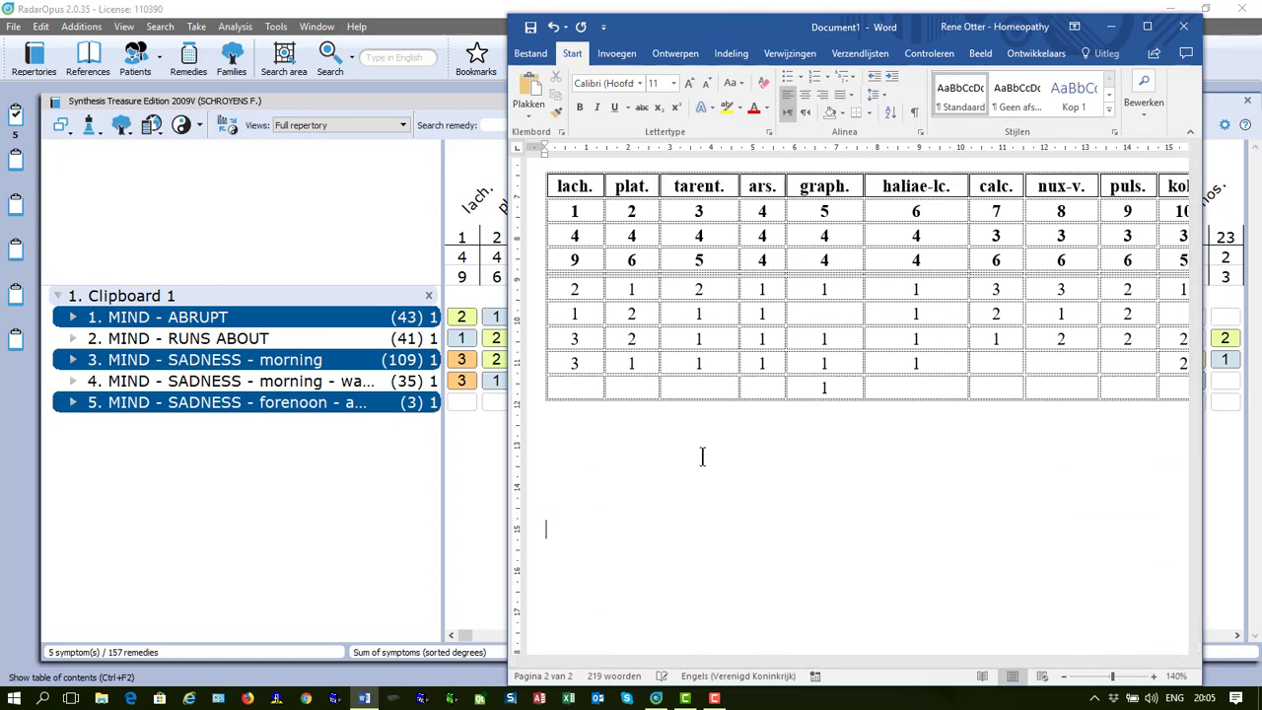
{"action": "type", "text": "MIND - ABRUPT MIND - SADNESS - morning MIND - SADNESS - forenoon - amel."}
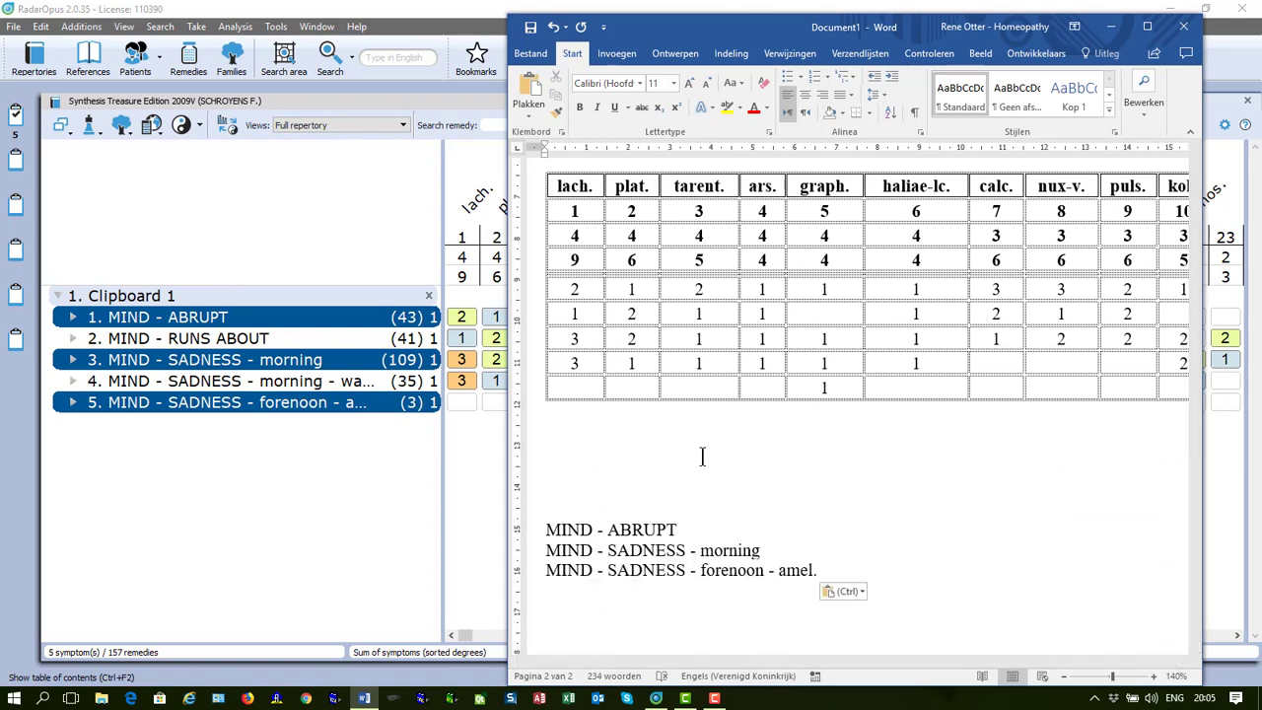
{"action": "scroll", "coordinate": [719, 452], "scroll_direction": "down", "scroll_amount": 2}
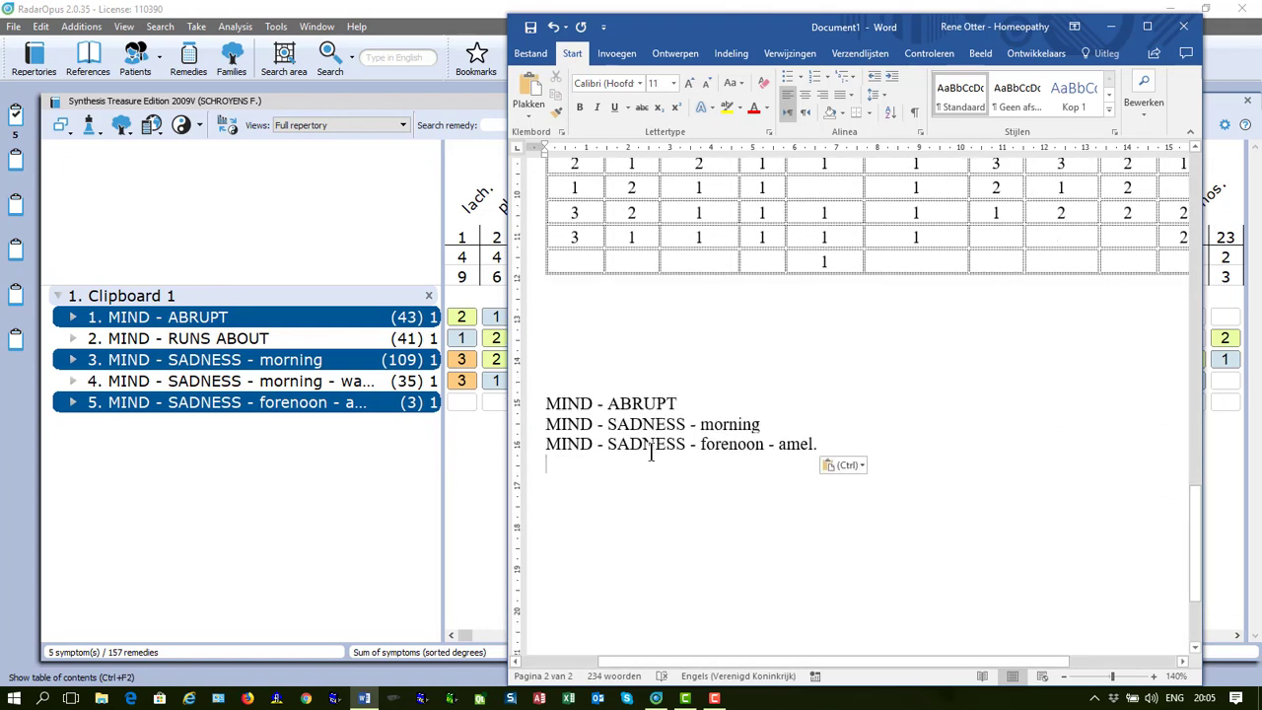
- Copy ABRUPT, SADNESS - morning and forenoon - amel. with their remedy lists into Word below their names
{"action": "left_click", "coordinate": [300, 454]}
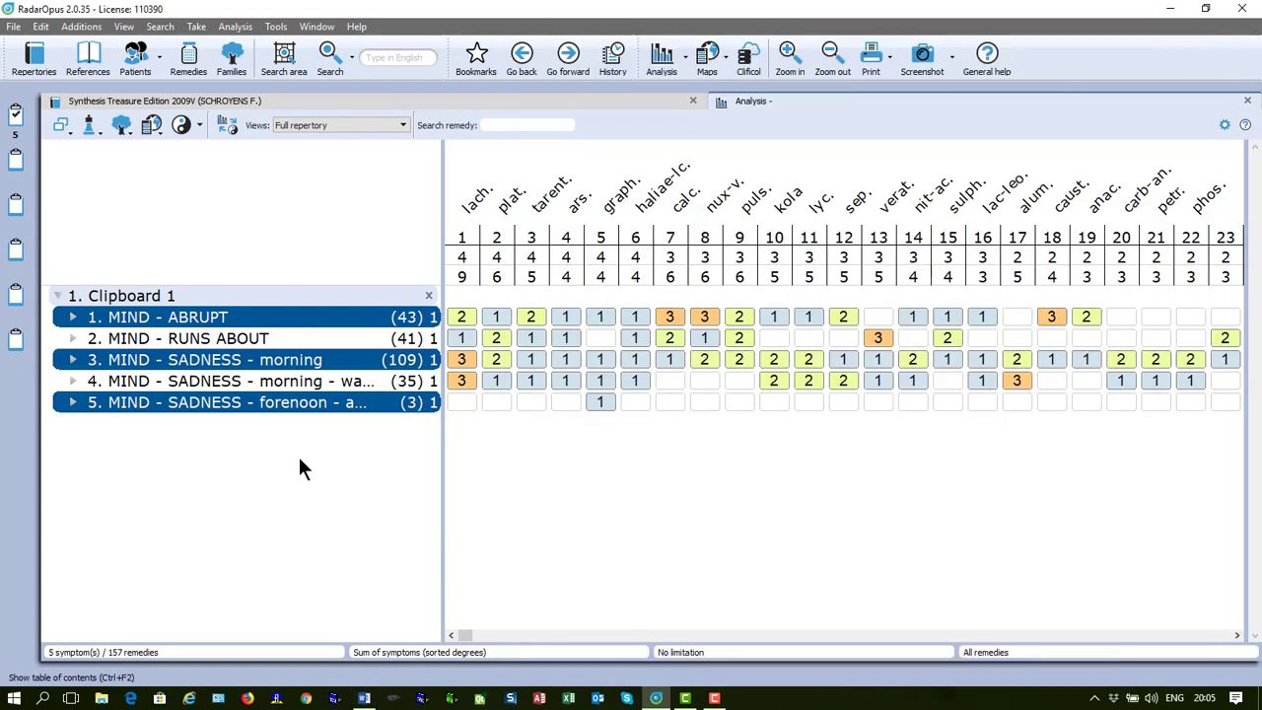
{"action": "key", "text": "ctrl+c"}
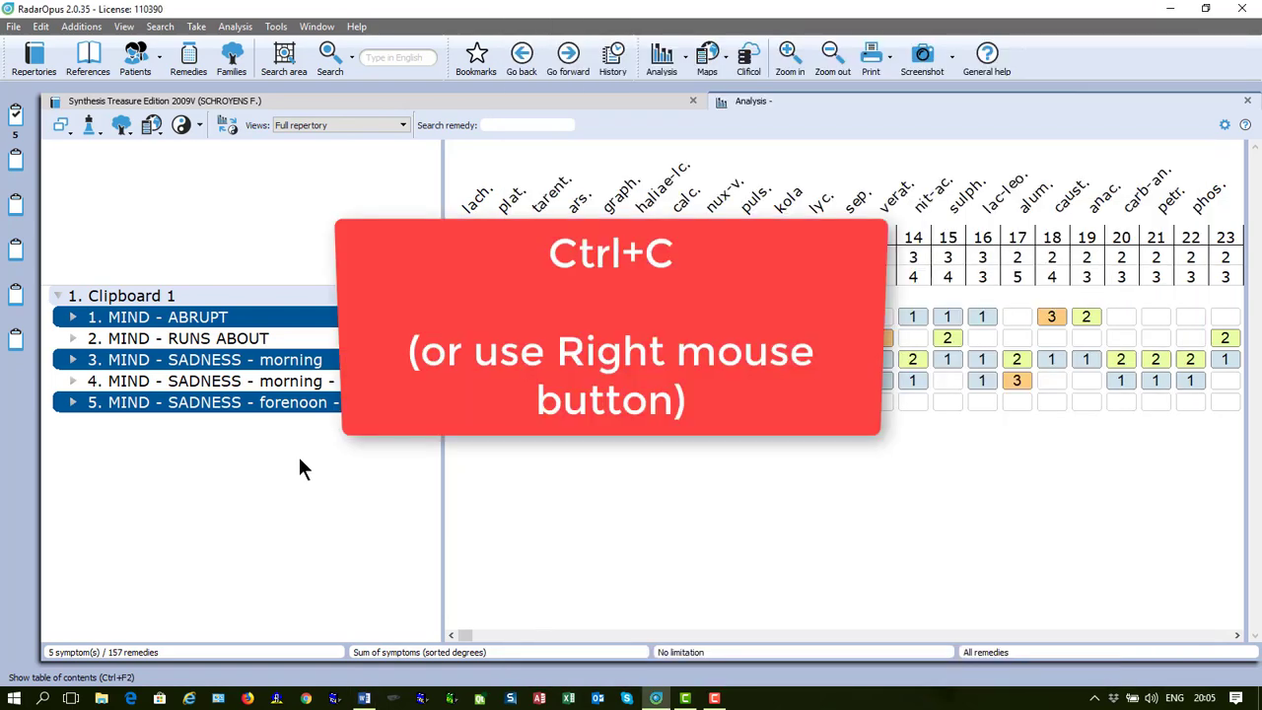
{"action": "key", "text": "alt+Tab"}
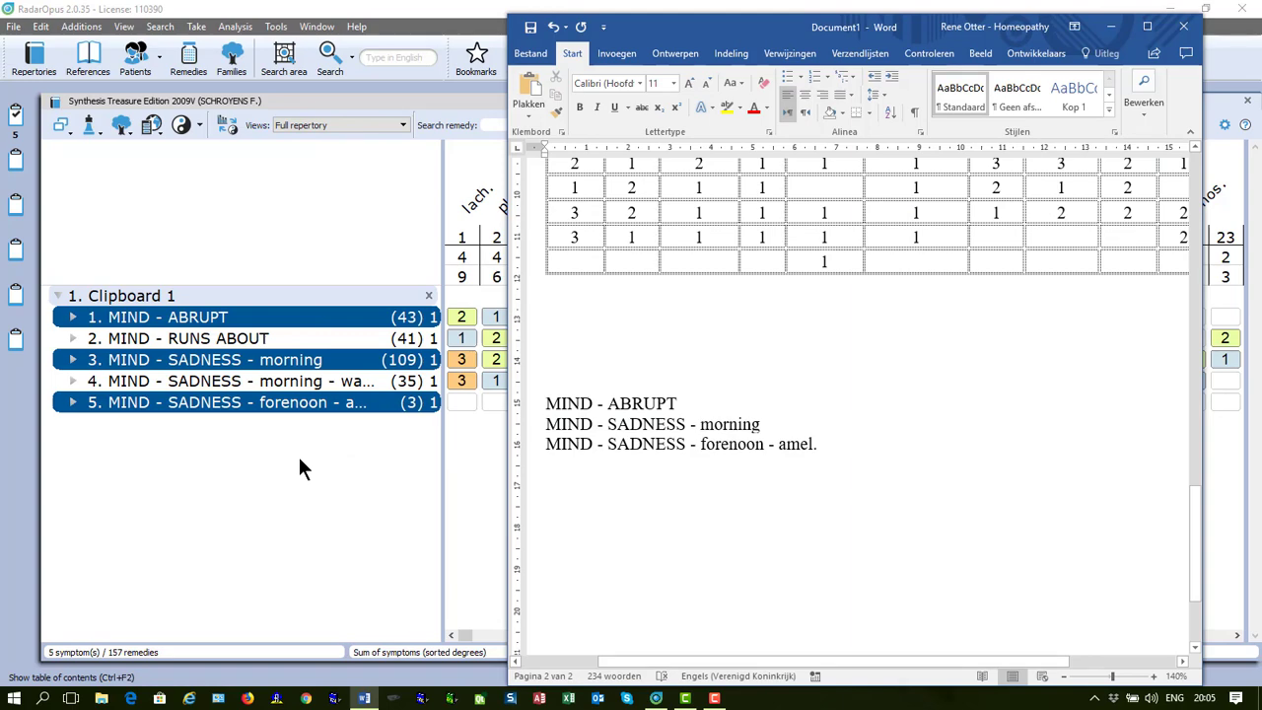
{"action": "key", "text": "ctrl+v"}
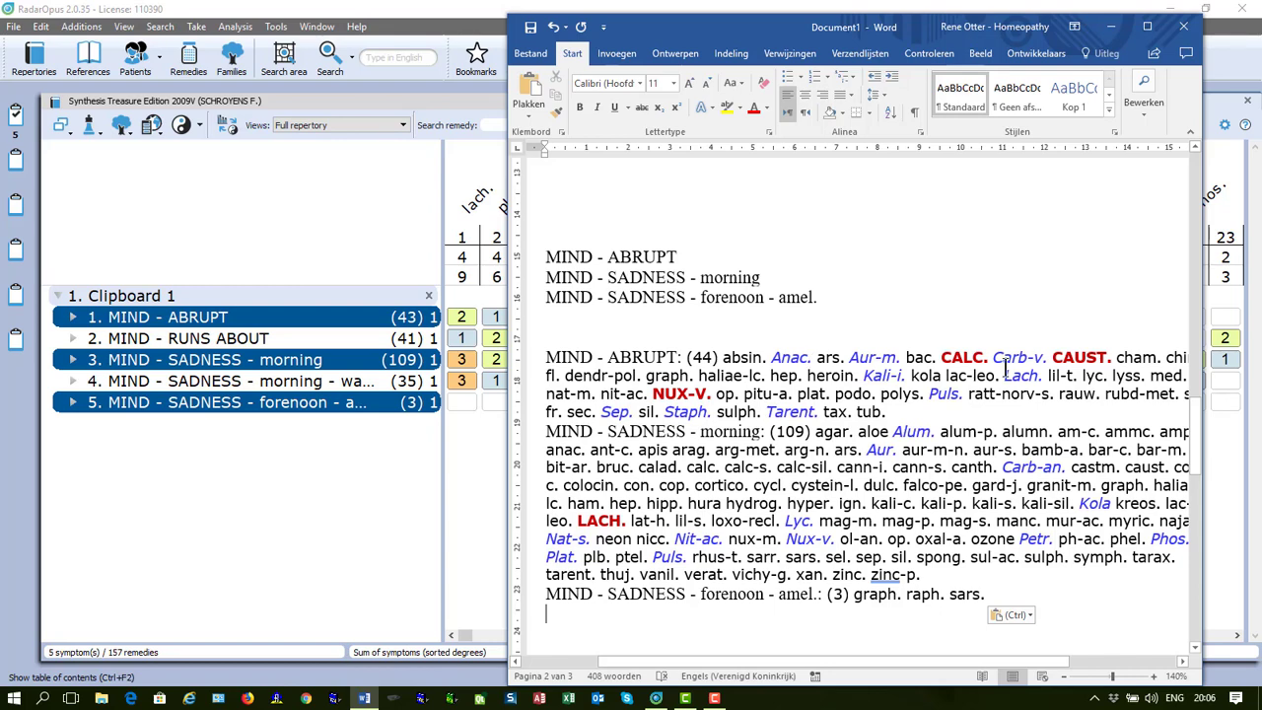
{"action": "scroll", "coordinate": [1005, 370], "scroll_direction": "down", "scroll_amount": 1}
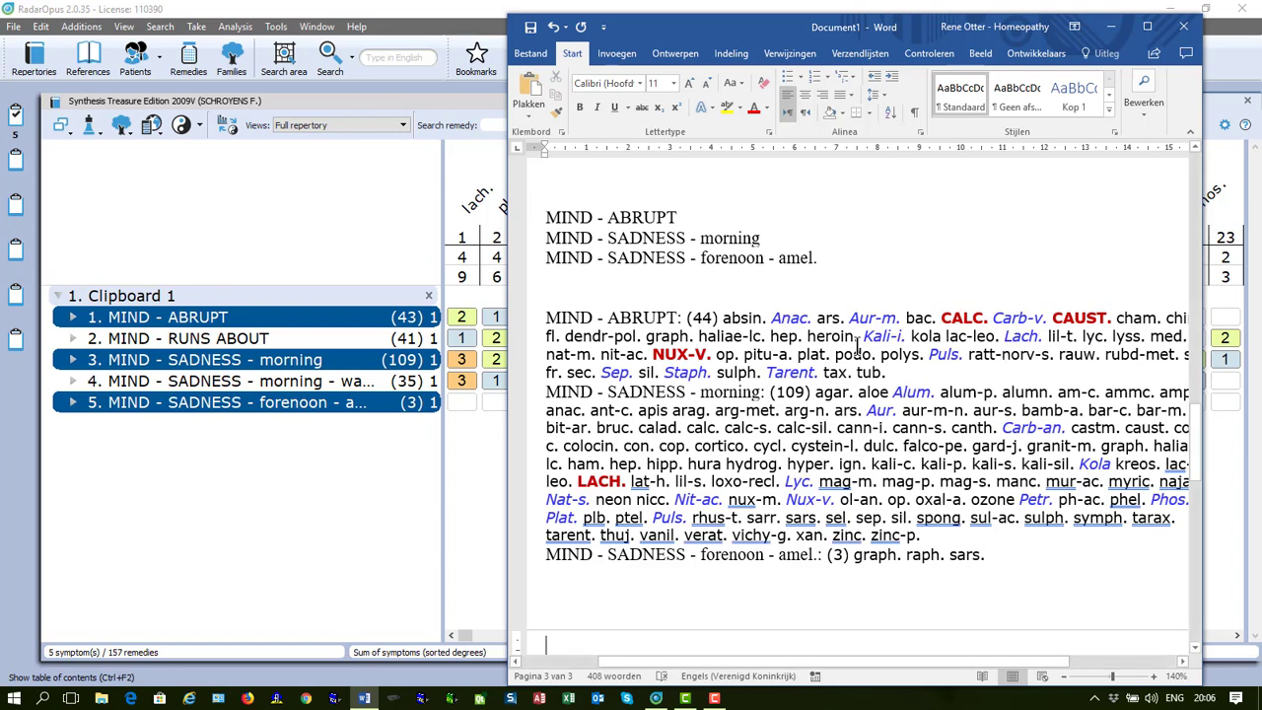
- Search the Synthesis repertory for 'injure eye', returning 34 matching rubrics
{"action": "left_click", "coordinate": [435, 445]}
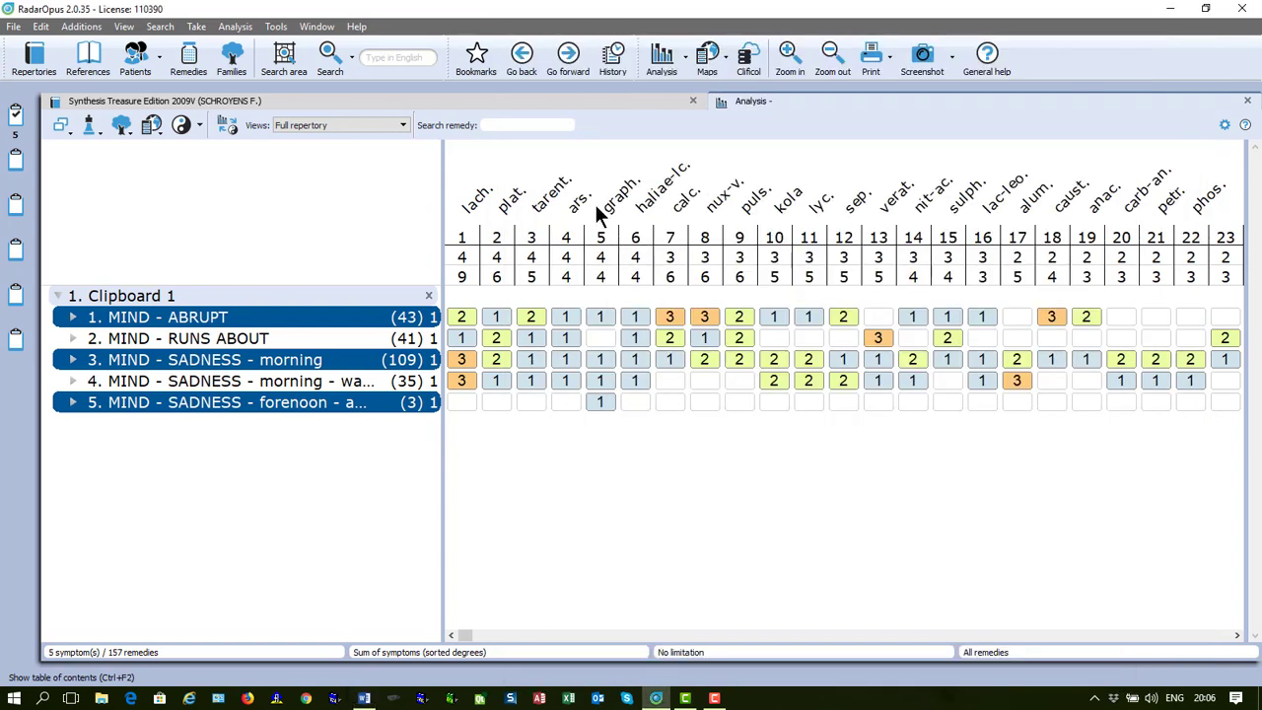
{"action": "left_click", "coordinate": [515, 98]}
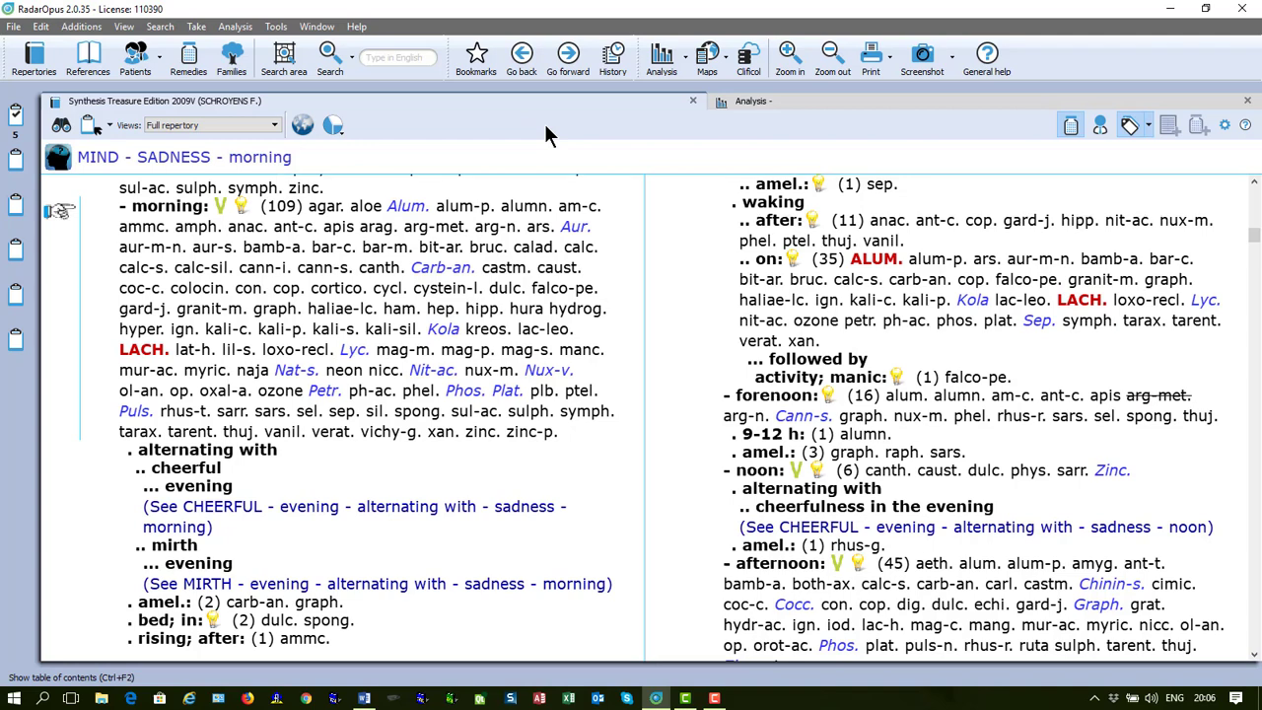
{"action": "key", "text": "ctrl+f"}
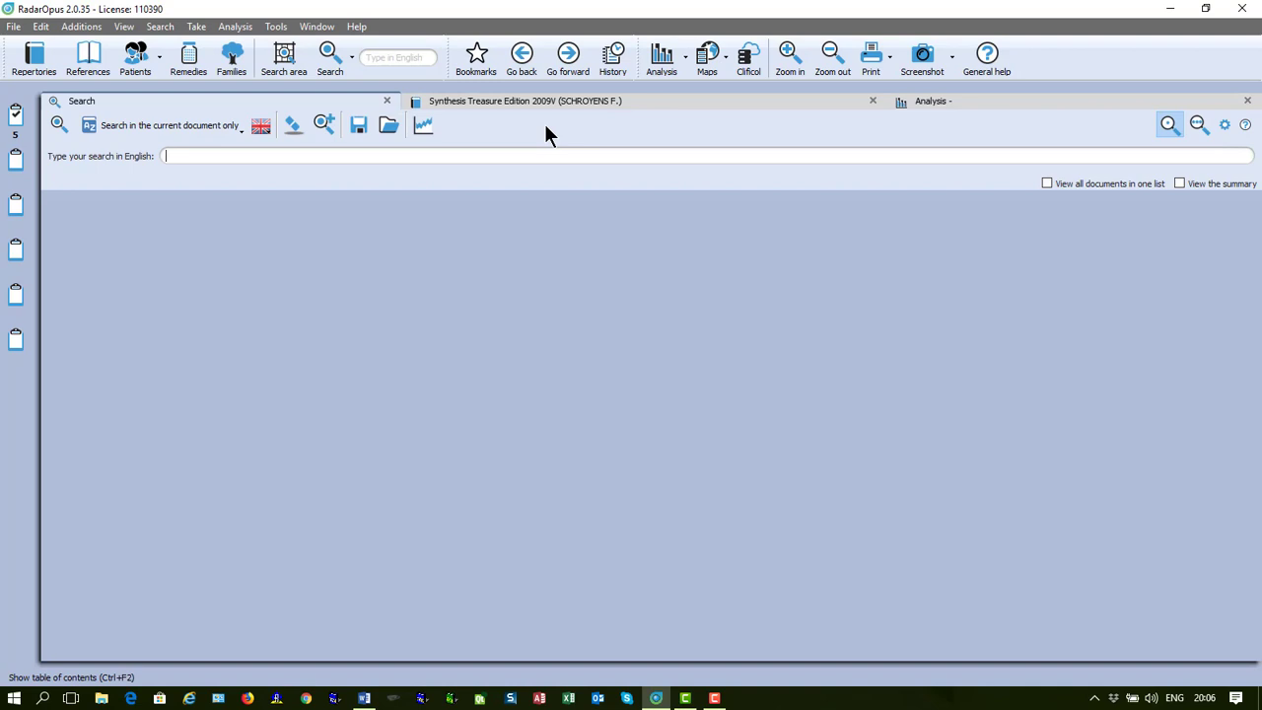
{"action": "type", "text": "injure eye"}
{"action": "key", "text": "Return"}
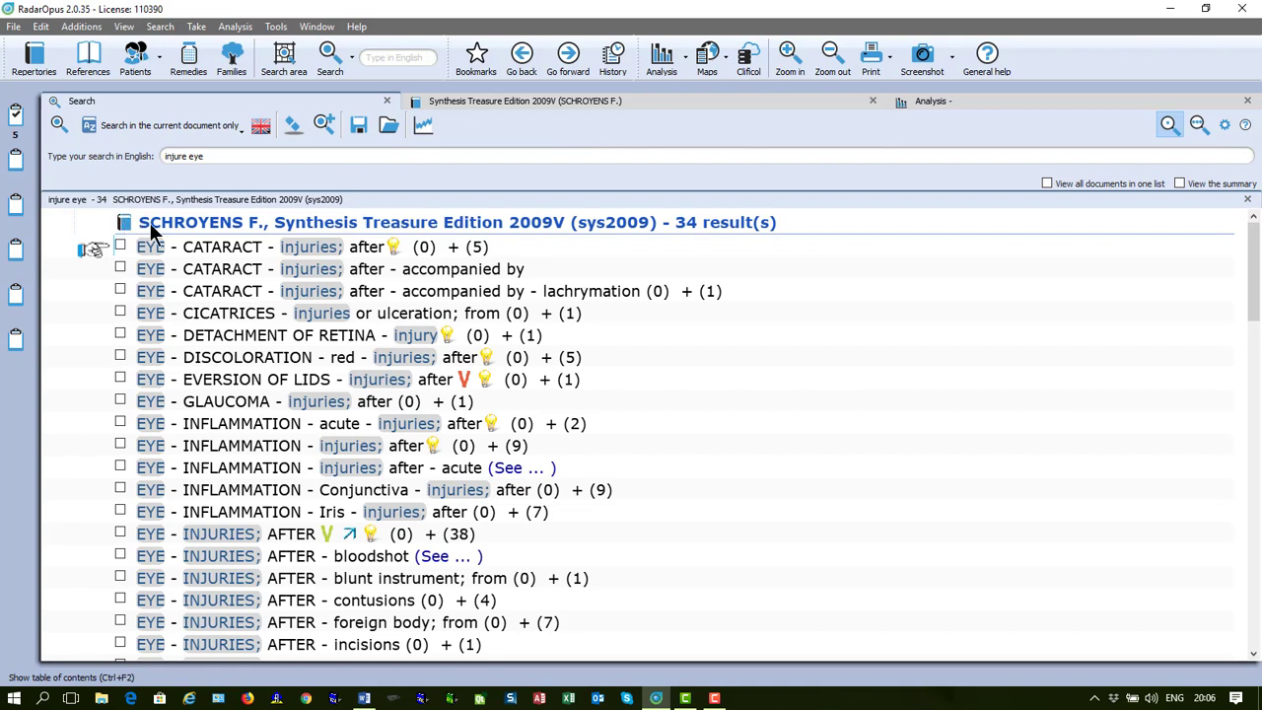
- Tick four EYE rubrics: Cicatrices injuries, Discoloration red injuries, Eversion of lids injuries, Conjunctiva inflammation injuries
{"action": "left_click", "coordinate": [119, 313]}
{"action": "left_click", "coordinate": [119, 357]}
{"action": "left_click", "coordinate": [120, 378]}
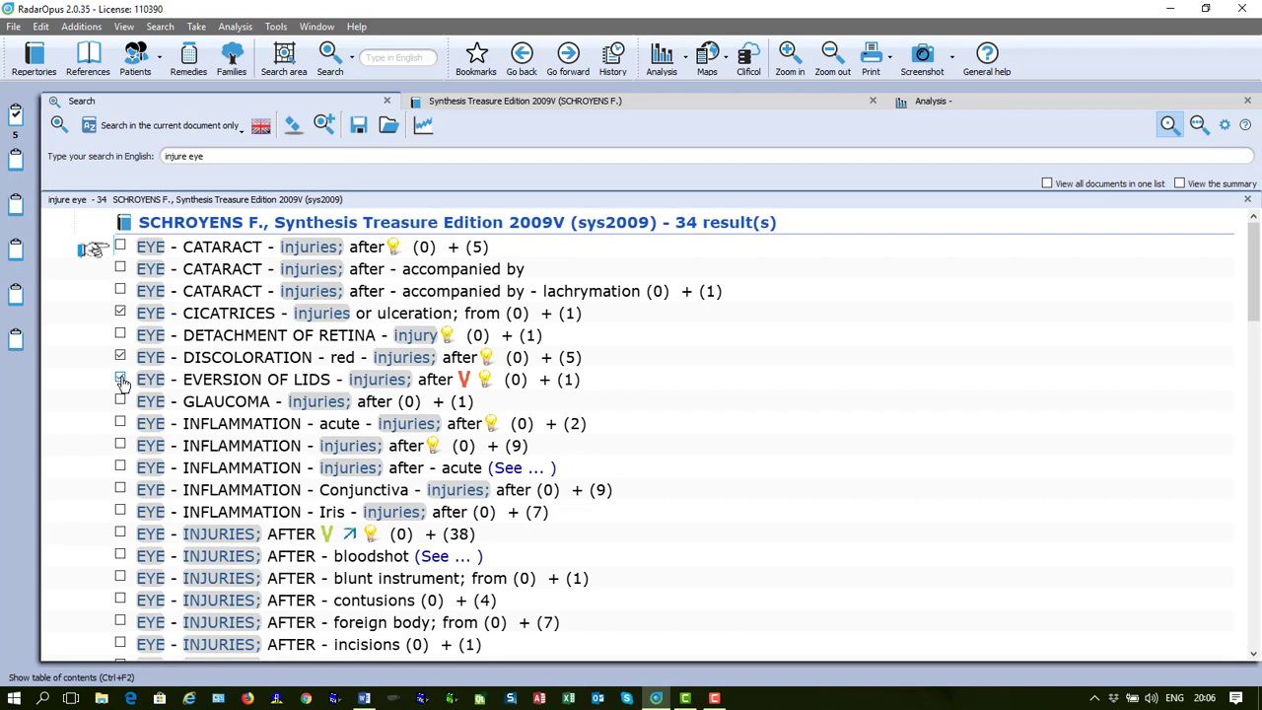
{"action": "left_click", "coordinate": [119, 489]}
- Paste the four ticked EYE injury rubrics onto a new page at the end of the Word document
{"action": "key", "text": "alt+Tab"}
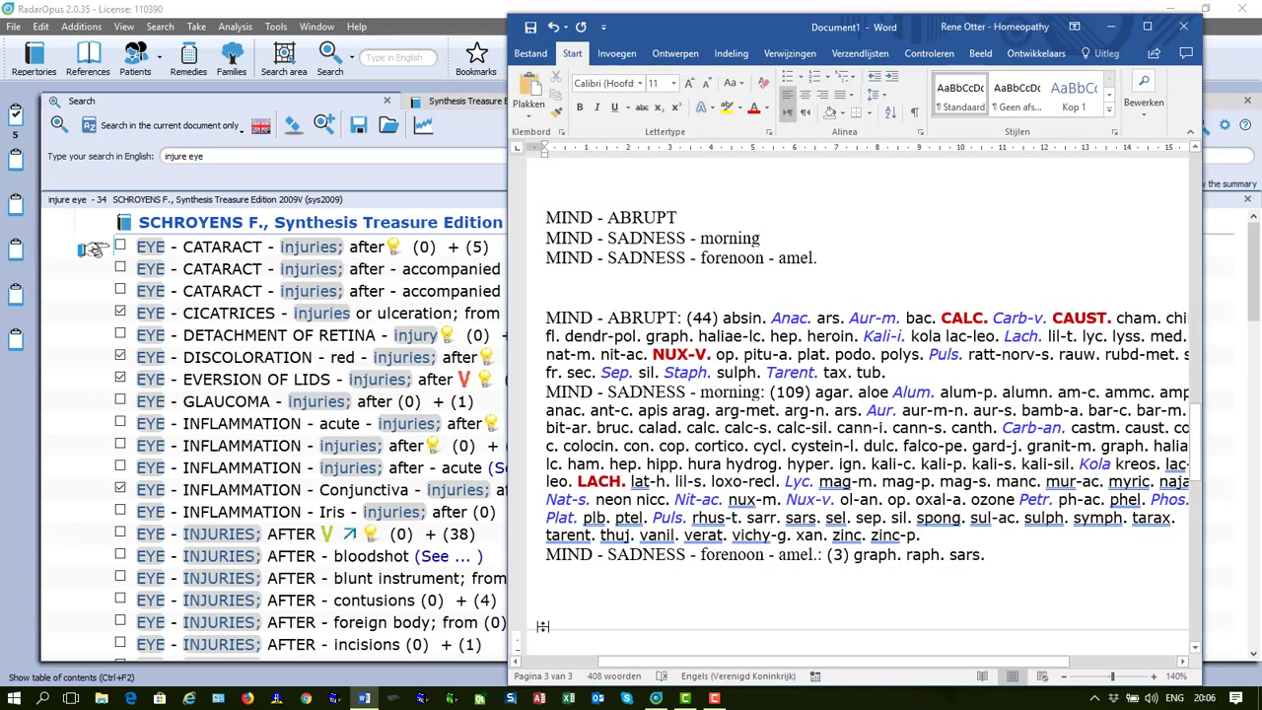
{"action": "left_click", "coordinate": [599, 610]}
{"action": "key", "text": "ctrl+Return"}
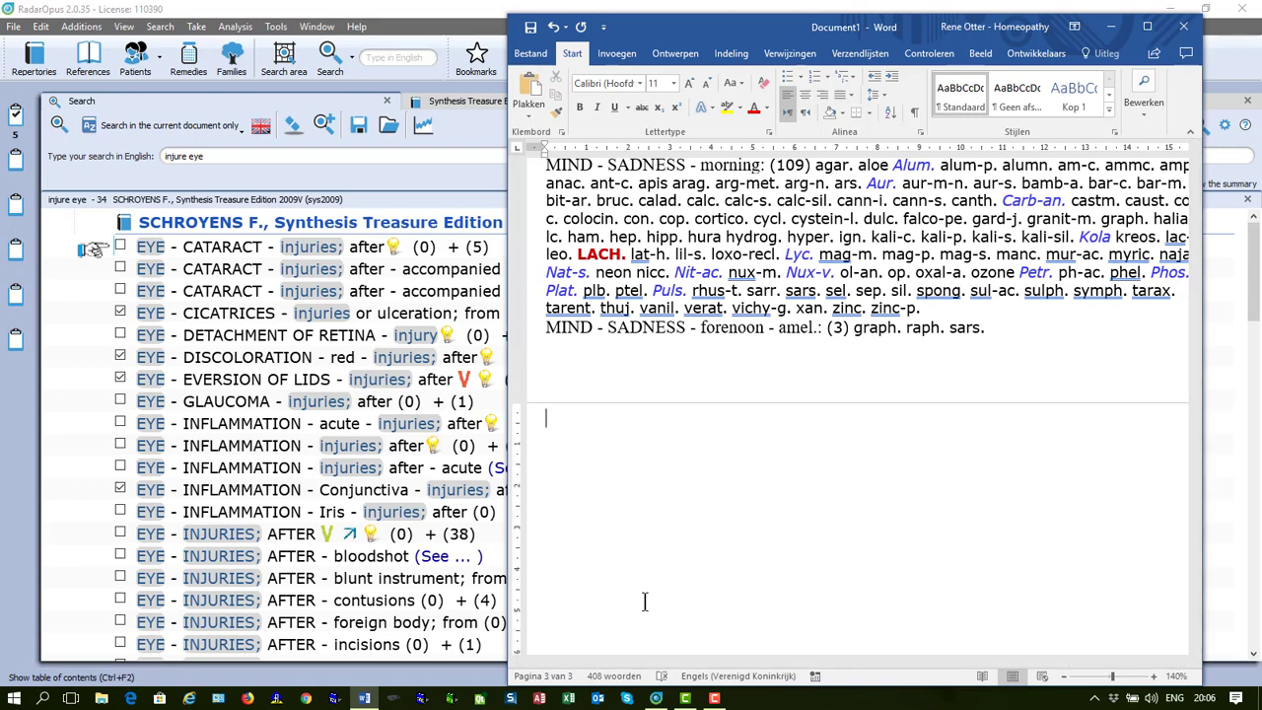
{"action": "key", "text": "ctrl+v"}
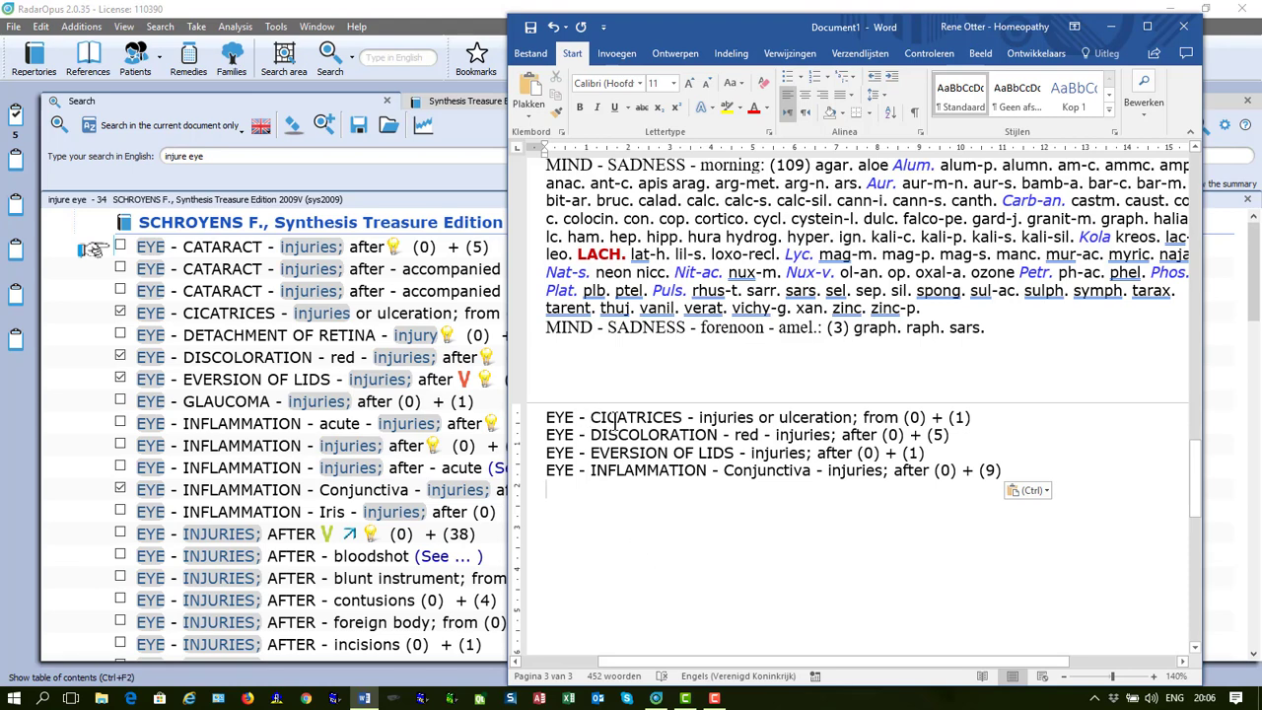
{"action": "left_click", "coordinate": [424, 241]}
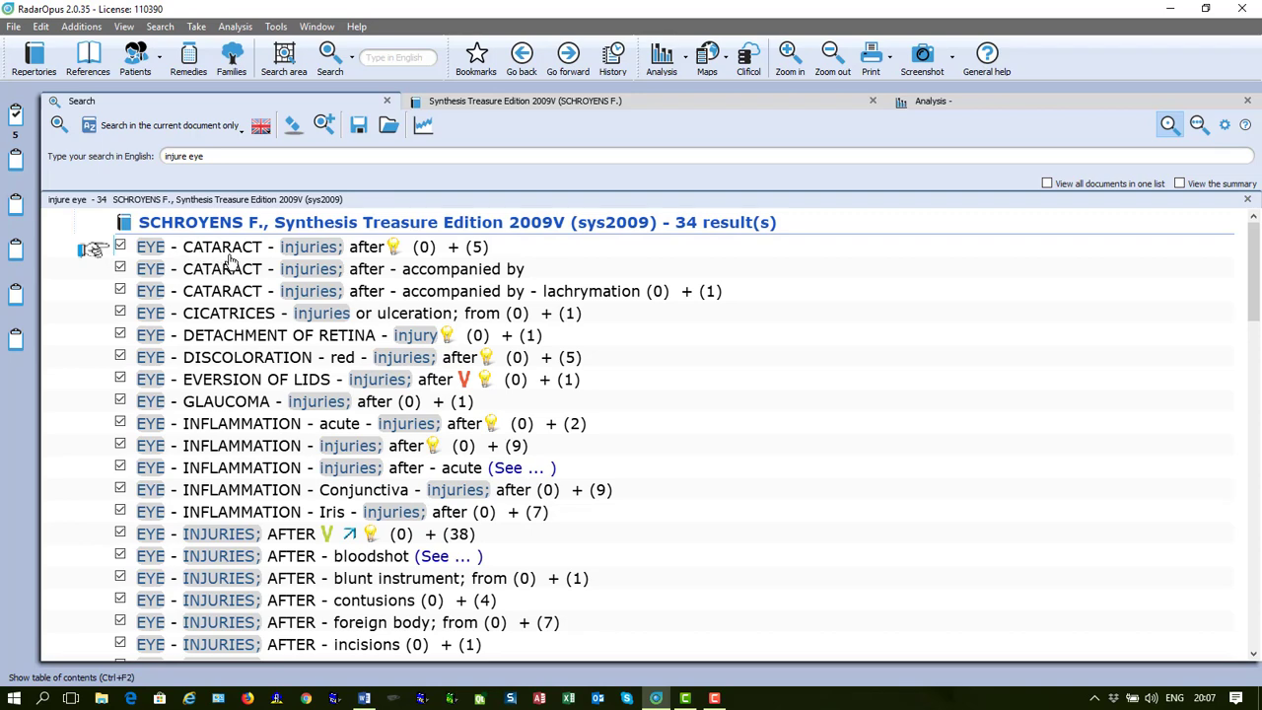
- Return to the Word document that ends with the four pasted EYE injury rubrics
{"action": "key", "text": "alt+Tab"}
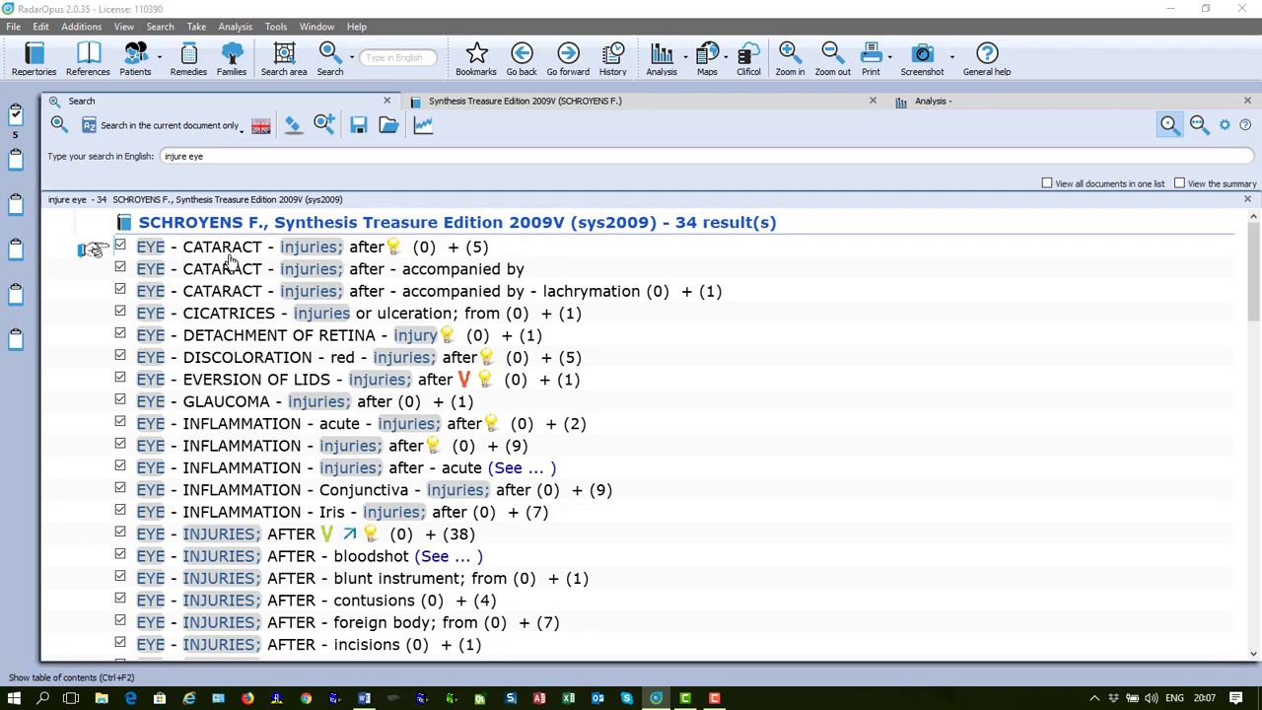
- Add two blank lines and paste the full EYE injury rubric list, CATARACT through INJURIES; AFTER - lacerations
{"action": "key", "text": "Return"}
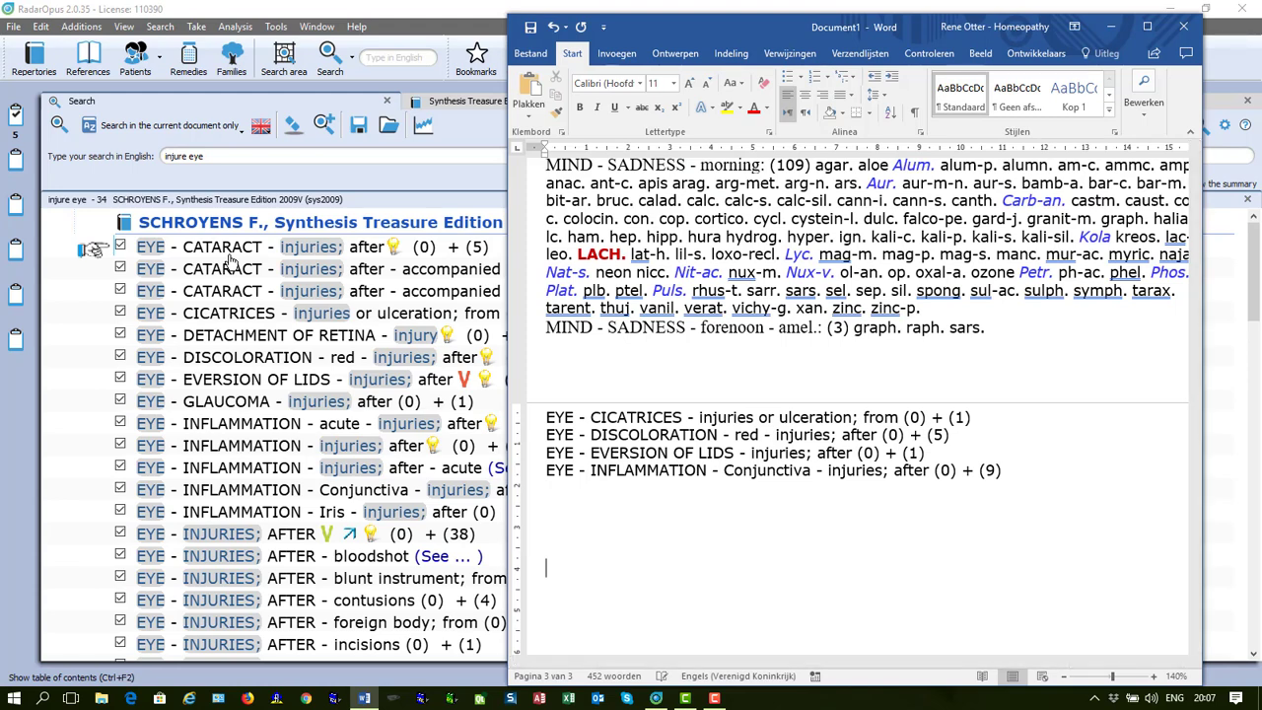
{"action": "key", "text": "Return"}
{"action": "type", "text": "EYE - CATARACT - injuries; after (0) + (5) EYE - CATARACT - injuries; after - accompanied by EYE - CATARACT - injuries; after - accompanied by - lachrymation (0) + (1) EYE - CICATRICES - injuries or ulceration; from (0) + (1) EYE - DETACHMENT OF RETINA - injury (0) + (1) EYE - DISCOLORATION - red - injuries; after (0) + (5) EYE - EVERSION OF LIDS - injuries; after (0) + (1) EYE - GLAUCOMA - injuries; after (0) + (1) EYE - INFLAMMATION - acute - injuries; after (0) + (2) EYE - INFLAMMATION - injuries; after (0) + (9) EYE - INFLAMMATION - injuries; after - acute (See ... ) EYE - INFLAMMATION - Conjunctiva - injuries; after (0) + (9) EYE - INFLAMMATION - Iris - injuries; after (0) + (7) EYE - INJURIES; AFTER (0) + (38) EYE - INJURIES; AFTER - bloodshot (See ... ) EYE - INJURIES; AFTER - blunt instrument; from (0) + (1) EYE - INJURIES; AFTER - contusions (0) + (4) EYE - INJURIES; AFTER - foreign body; from (0) + (7) EYE - INJURIES; AFTER - incisions (0) + (1) EYE - INJURIES; AFTER - lacerations (0) + (3)"}
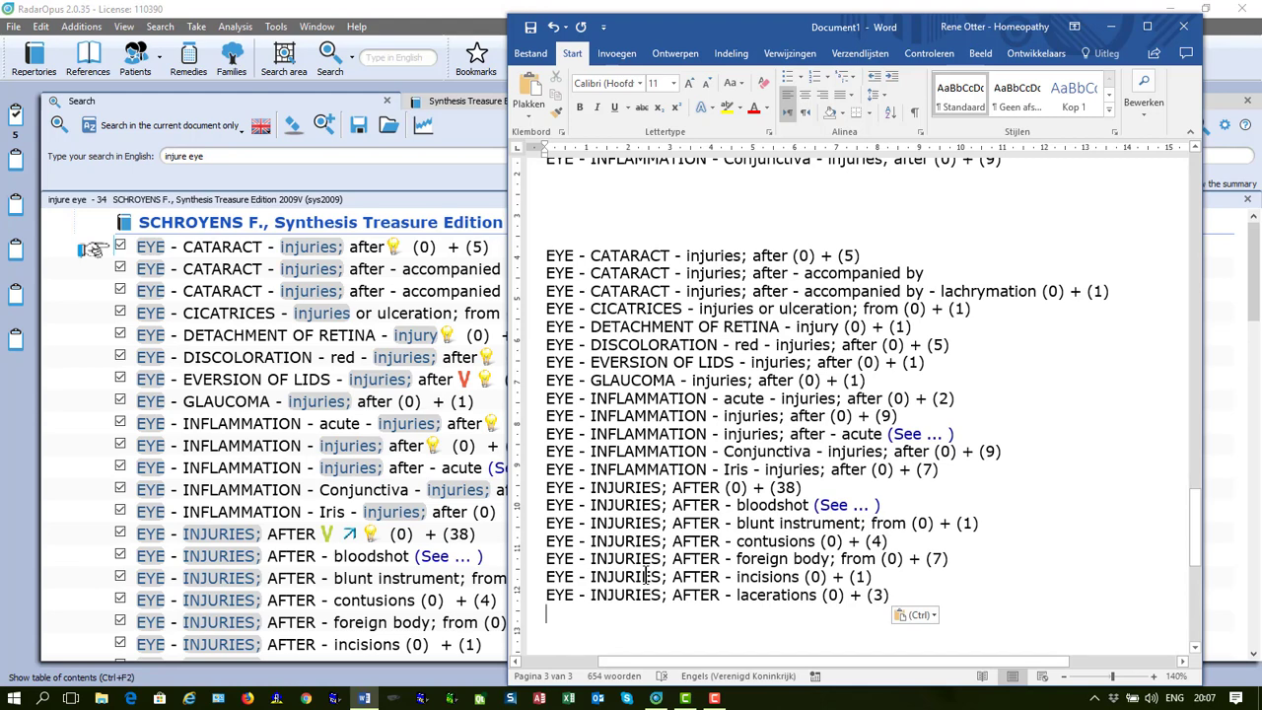
- Bring RadarOpus forward and display the Clipboard 1 analysis grid of five rubrics and 157 remedies
{"action": "left_click", "coordinate": [475, 97]}
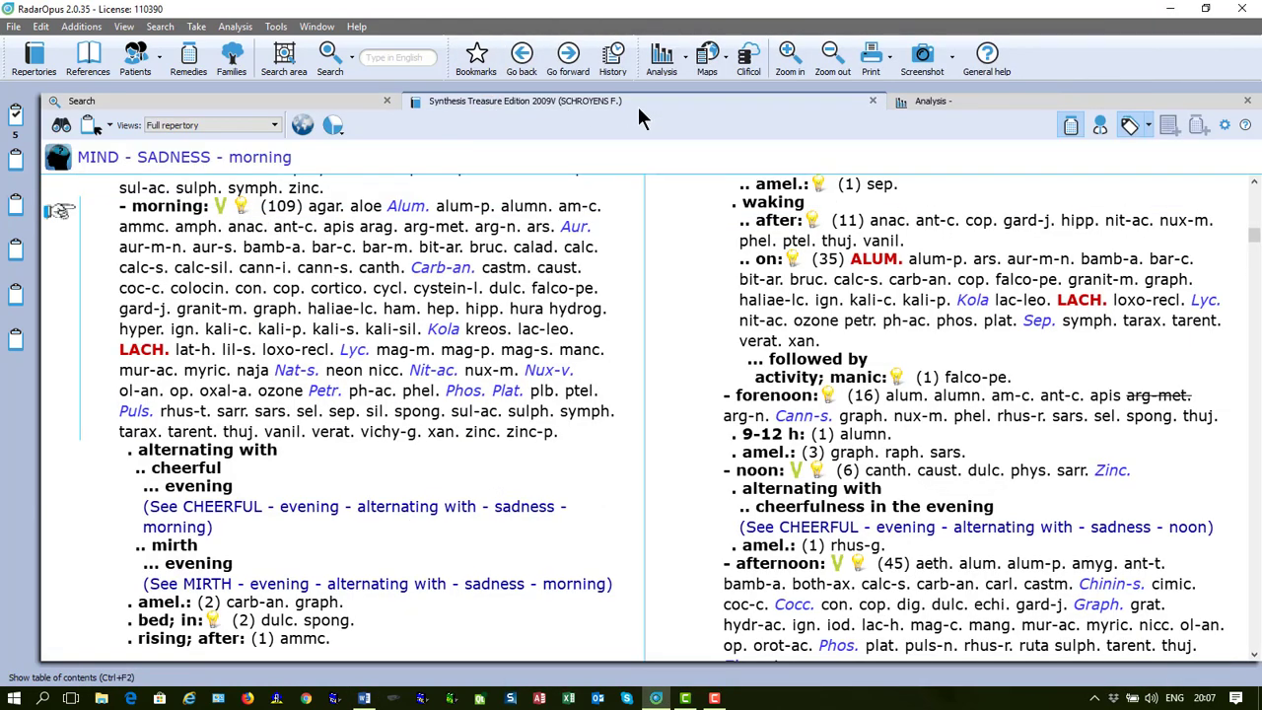
{"action": "left_click", "coordinate": [951, 103]}
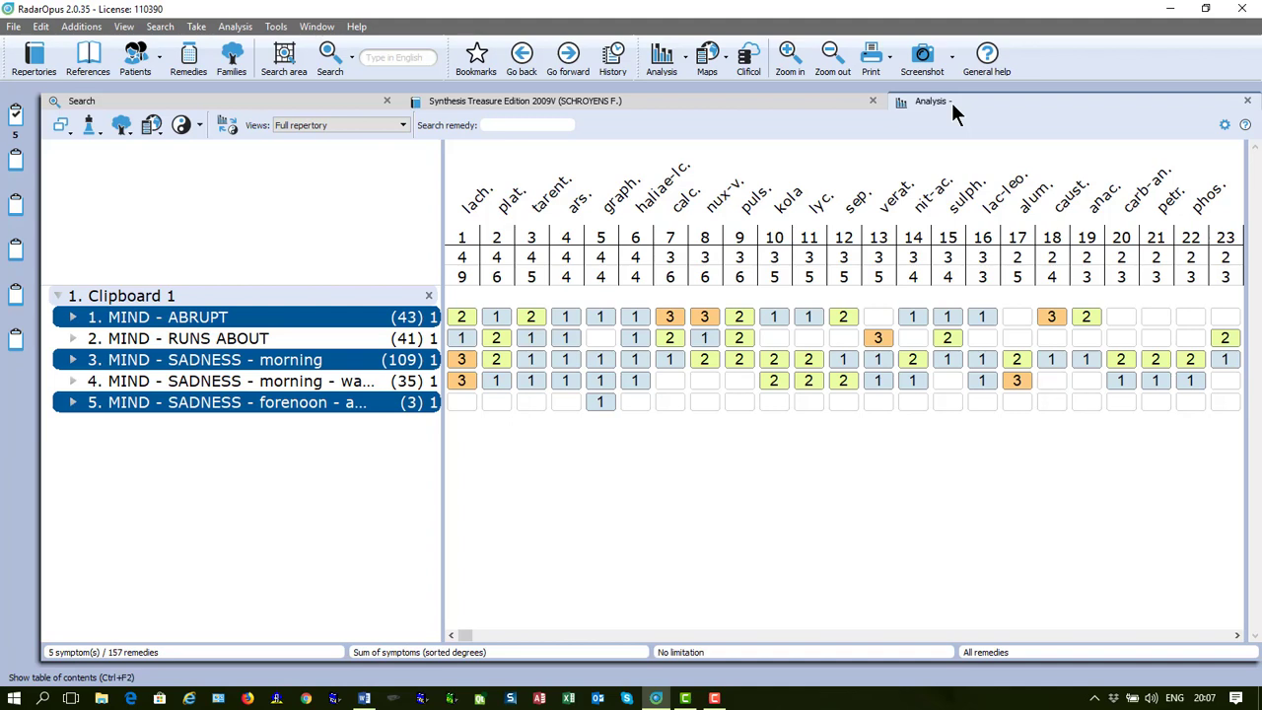